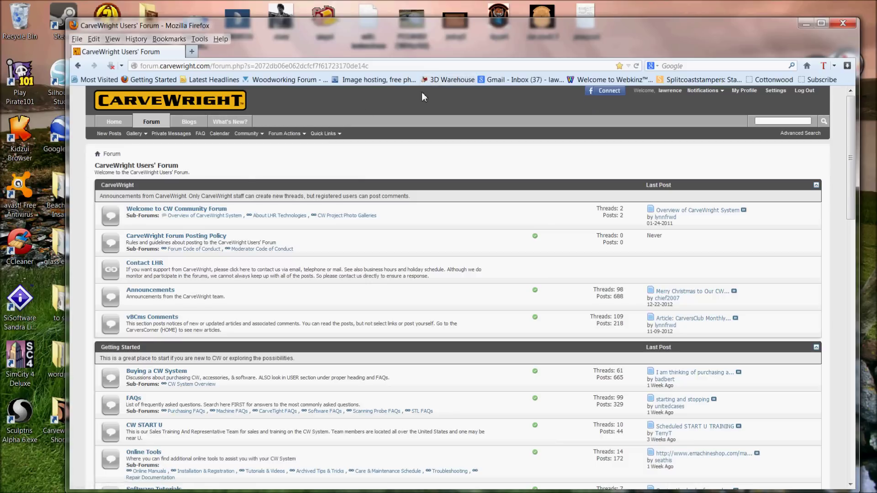
# Step: Google 'sketchup warehouse', open the 3D Warehouse - SketchUp result and begin a fire truck search
pyautogui.click(441, 79)
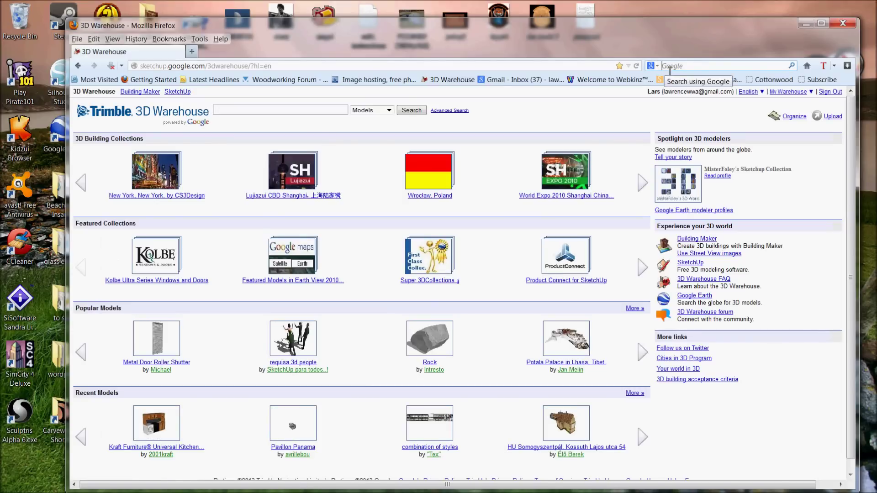
pyautogui.click(670, 67)
pyautogui.write('sketchup')
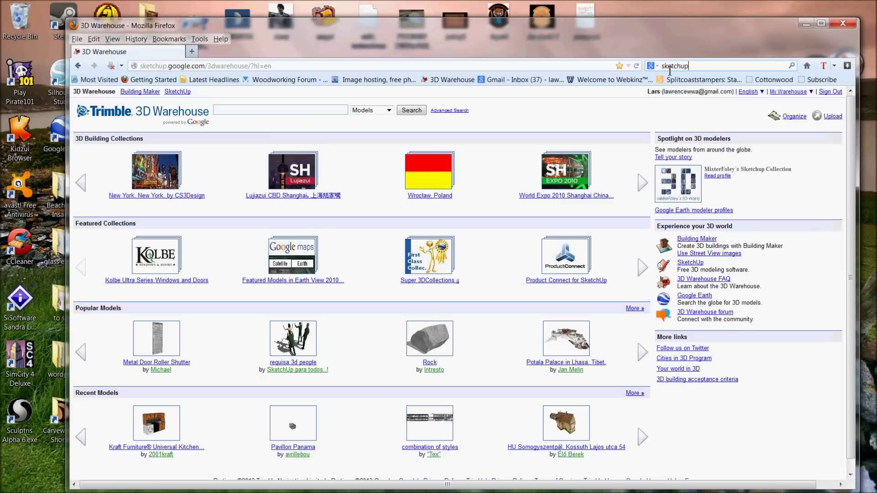
pyautogui.write(' warehouse')
pyautogui.press('Return')
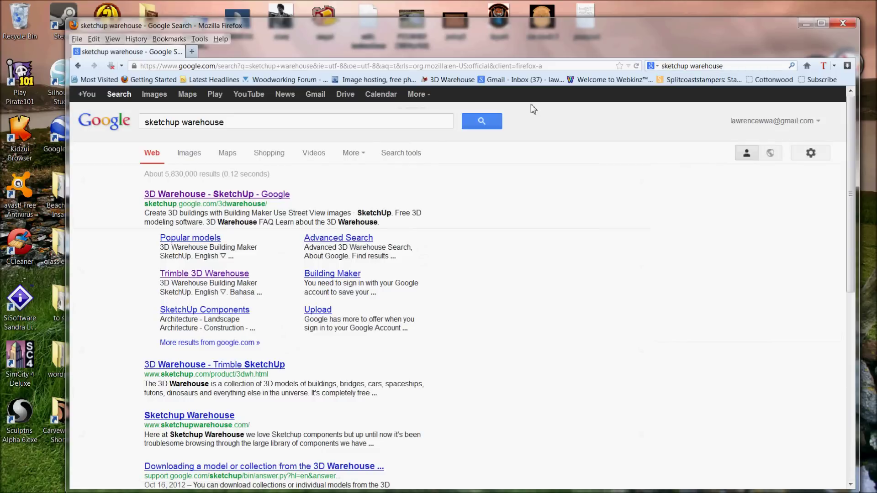
pyautogui.click(201, 197)
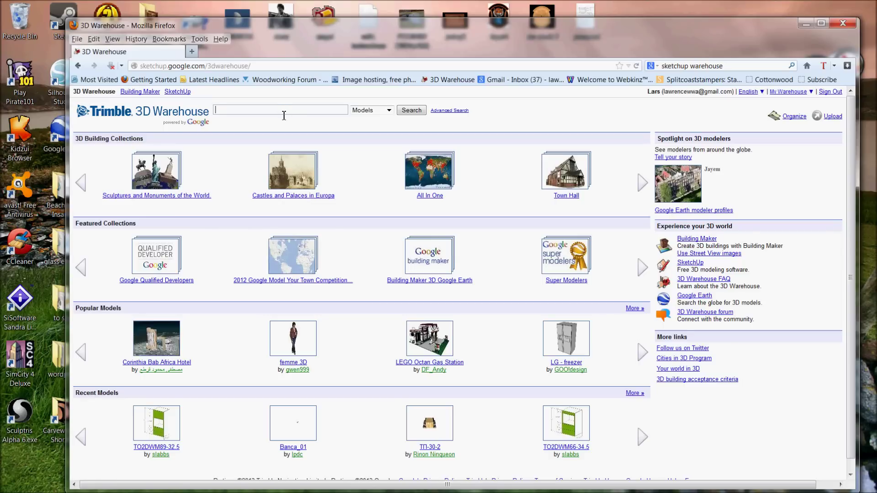
pyautogui.write('fire truck')
# Step: Search 3D Warehouse for 'fire truck', maximize Firefox, and view results page 3
pyautogui.press('Return')
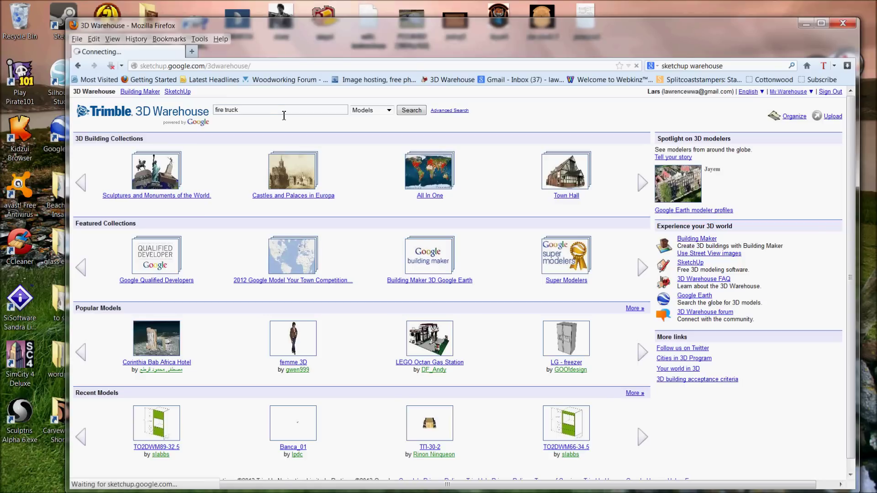
pyautogui.click(821, 23)
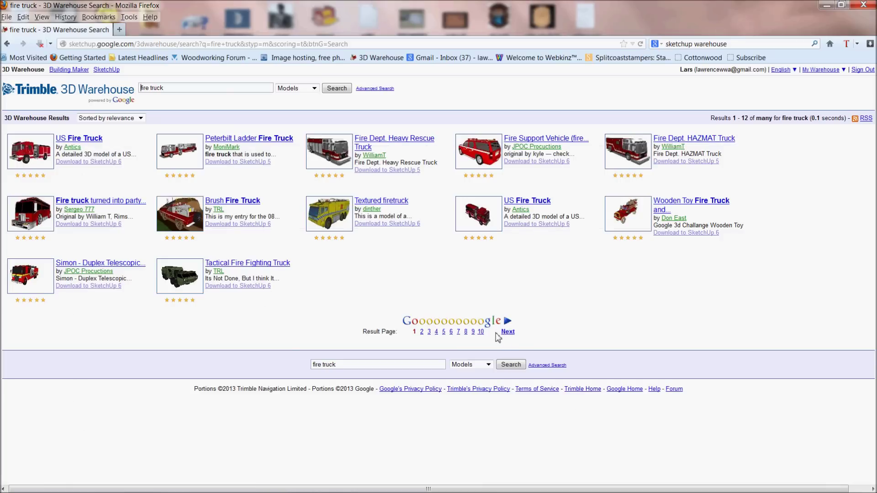
pyautogui.click(430, 333)
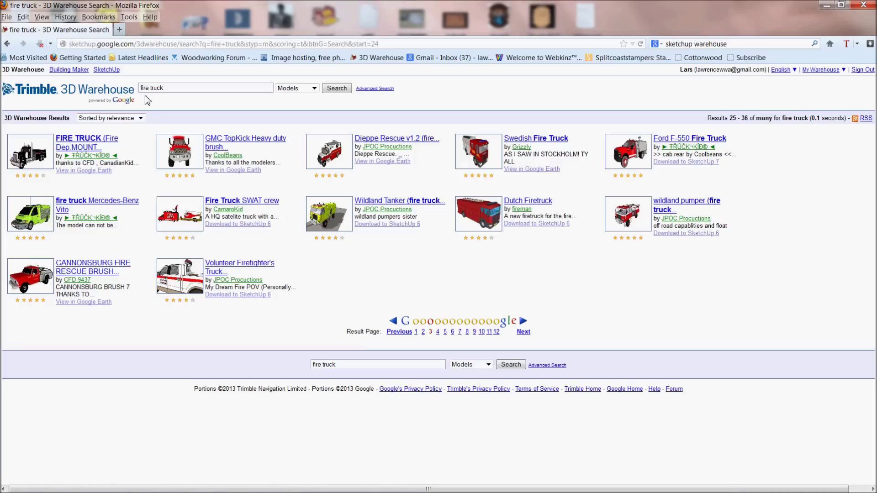
# Step: Search for 'old fire truck' and open the Old Time Fire Truck model page
pyautogui.write('old')
pyautogui.press('Return')
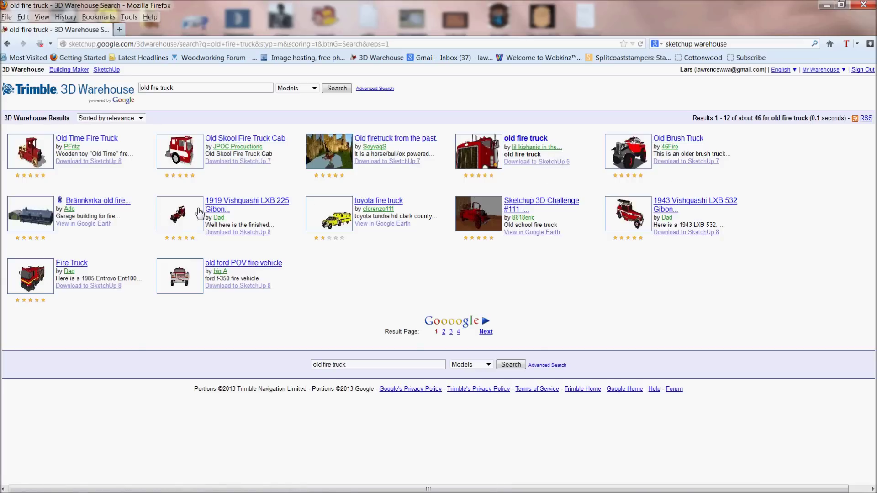
pyautogui.click(66, 141)
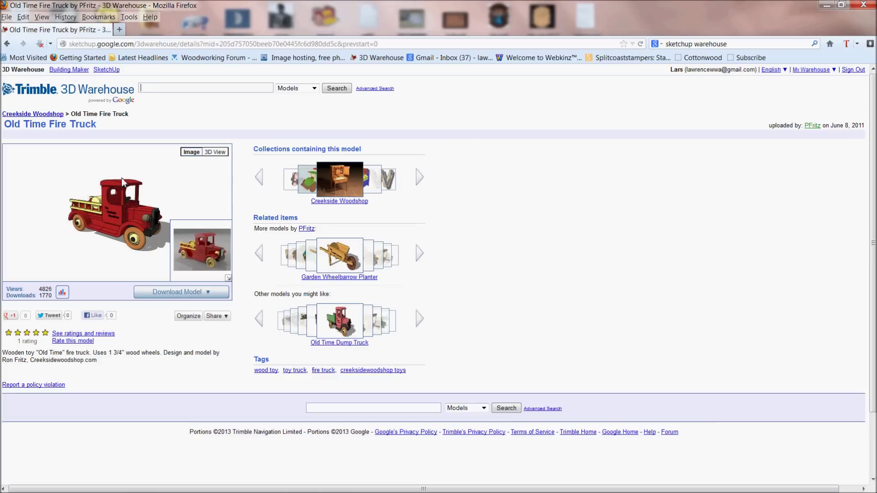
# Step: Browse the Other models carousel forward to the Classic Toy Roadster
pyautogui.click(257, 320)
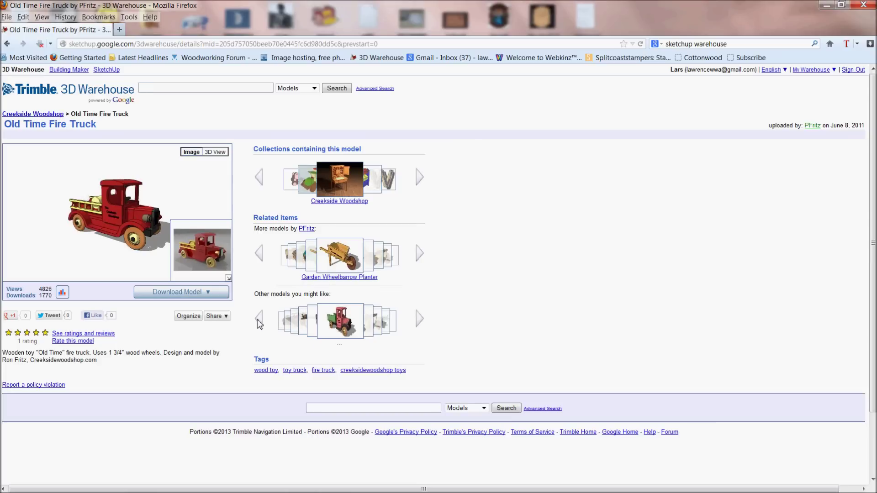
pyautogui.click(419, 319)
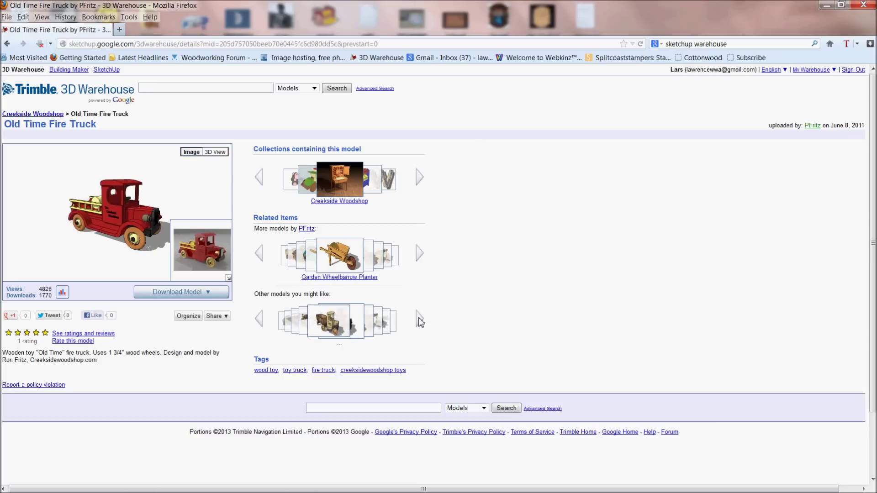
pyautogui.click(419, 318)
pyautogui.click(419, 318)
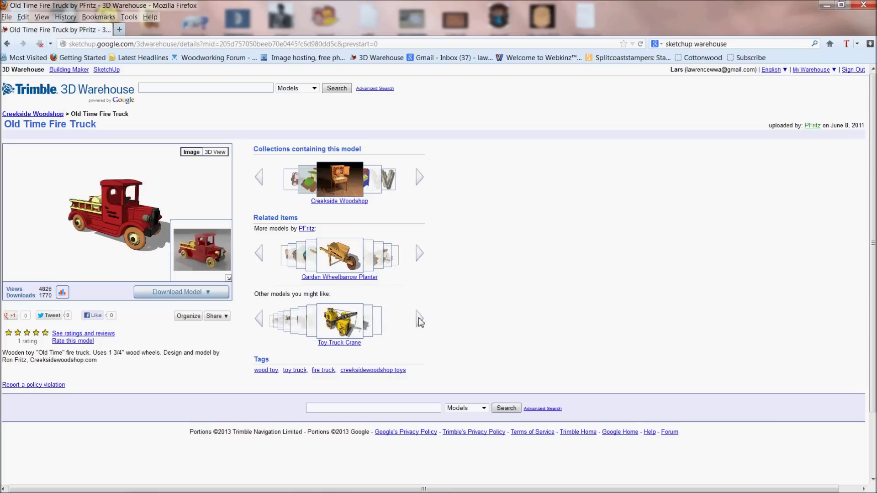
pyautogui.click(419, 317)
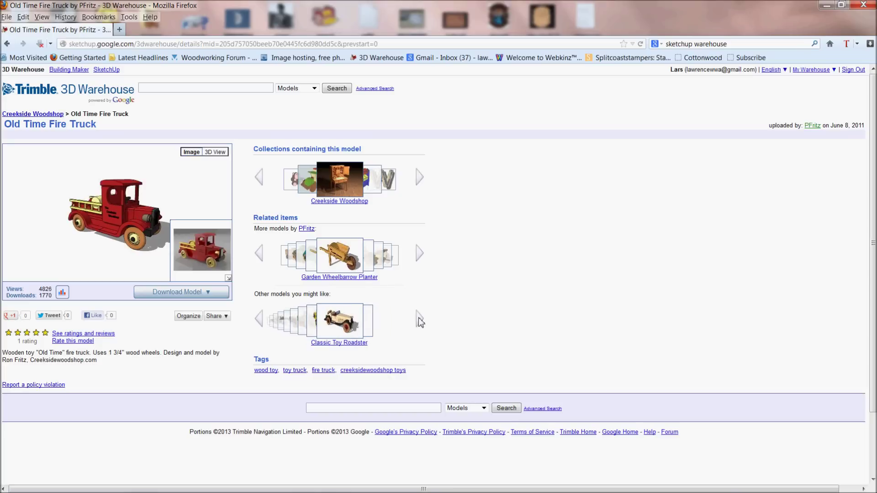
# Step: Browse back to the first suggested model, then download the SketchUp 8 (1 MB) file
pyautogui.click(259, 318)
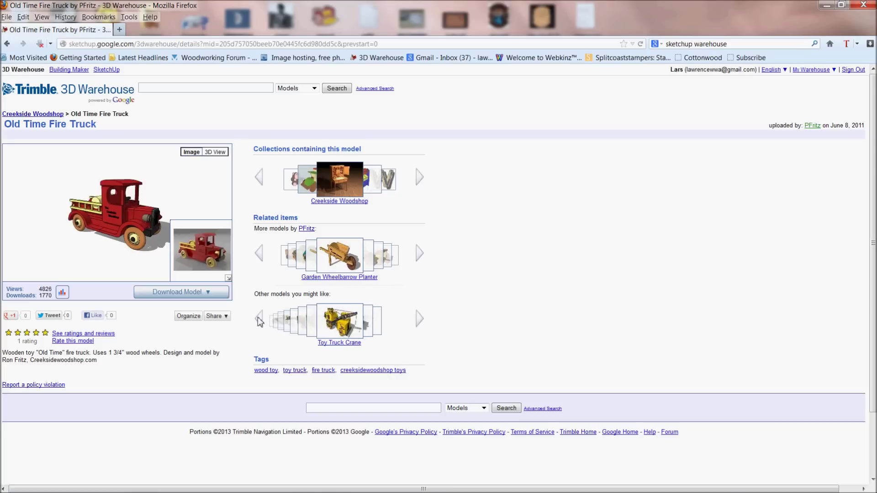
pyautogui.click(259, 318)
pyautogui.click(259, 318)
pyautogui.click(259, 319)
pyautogui.click(259, 319)
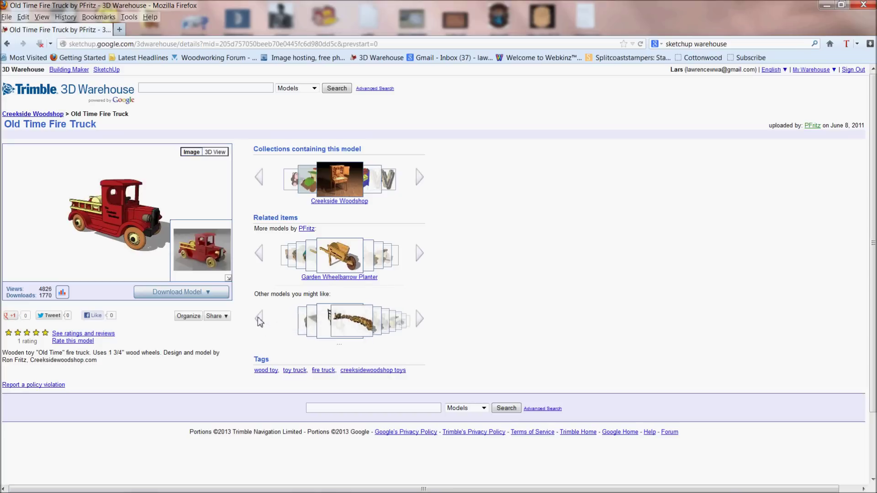
pyautogui.click(259, 319)
pyautogui.click(259, 319)
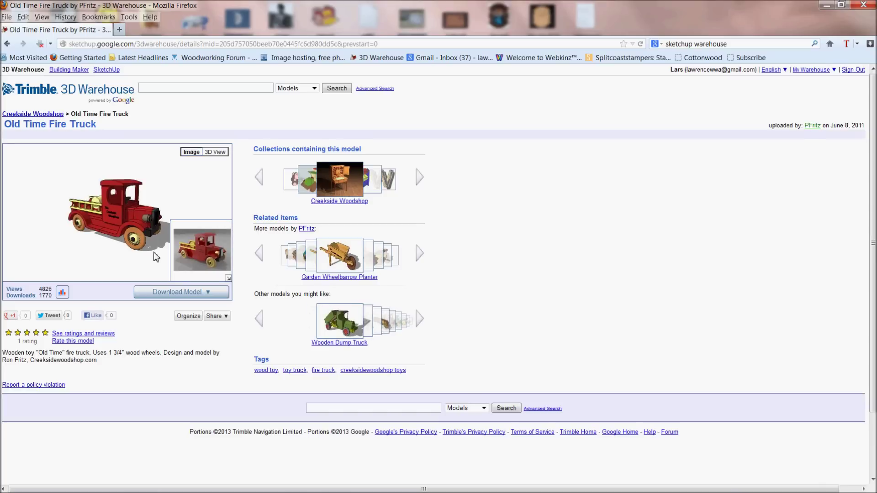
pyautogui.click(165, 293)
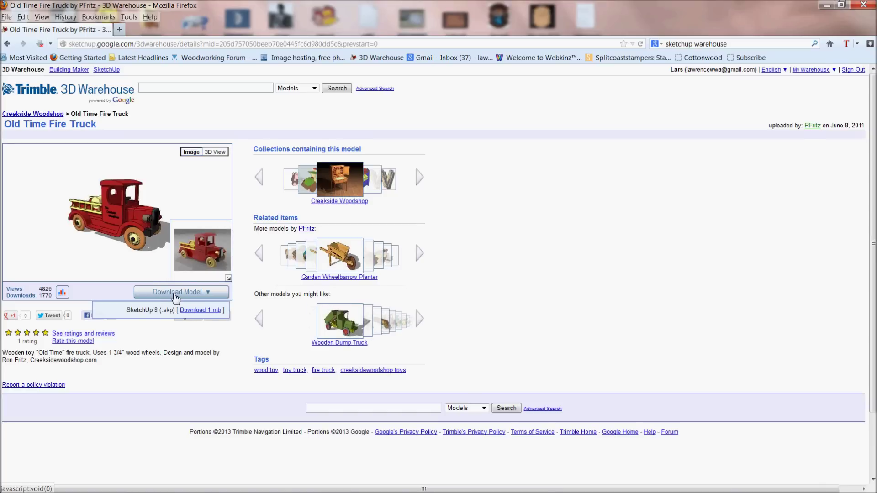
pyautogui.click(192, 311)
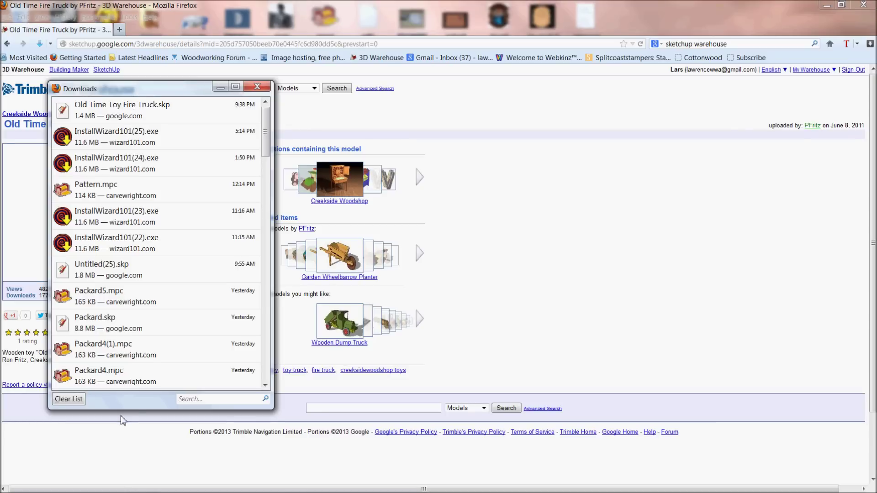
# Step: Open the downloaded Old Time Toy Fire Truck.skp from Firefox's Downloads list in SketchUp
pyautogui.doubleClick(100, 111)
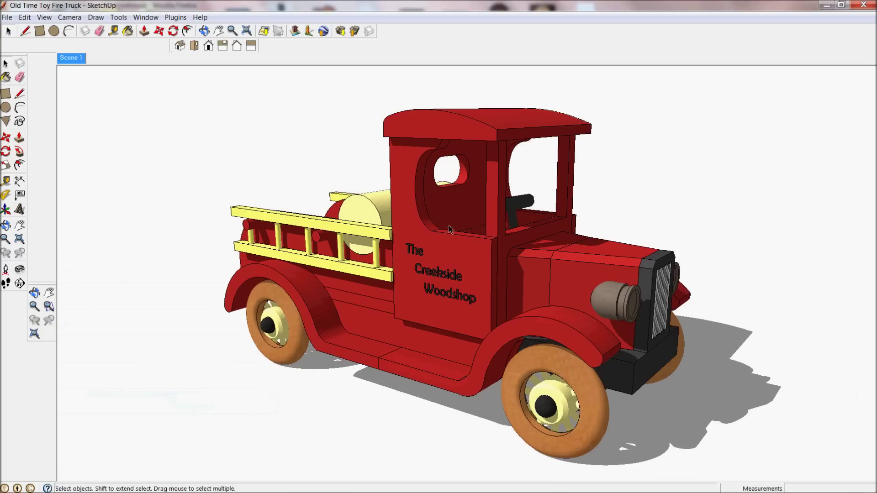
# Step: Zoom and orbit the fire truck to inspect its front cab
pyautogui.scroll(3, 396, 243)
pyautogui.scroll(-5, 439, 230)
pyautogui.moveTo(447, 229)
pyautogui.mouseDown(button='middle')
pyautogui.moveTo(457, 234)
pyautogui.moveTo(225, 255)
pyautogui.mouseUp(button='middle')
pyautogui.moveTo(610, 241)
pyautogui.mouseDown(button='middle')
pyautogui.moveTo(290, 243)
pyautogui.moveTo(311, 223)
pyautogui.moveTo(314, 192)
pyautogui.moveTo(310, 261)
pyautogui.moveTo(356, 249)
pyautogui.mouseUp(button='middle')
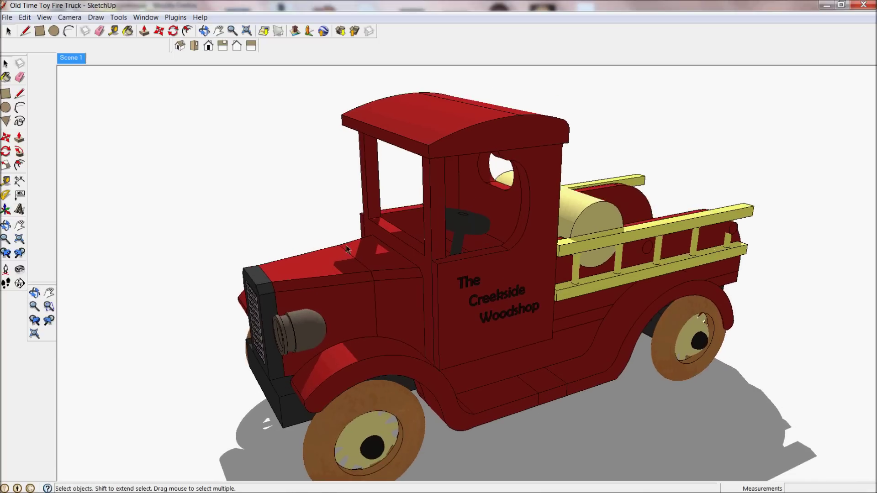
pyautogui.scroll(2, 407, 245)
pyautogui.scroll(-4, 411, 245)
pyautogui.scroll(-1, 419, 247)
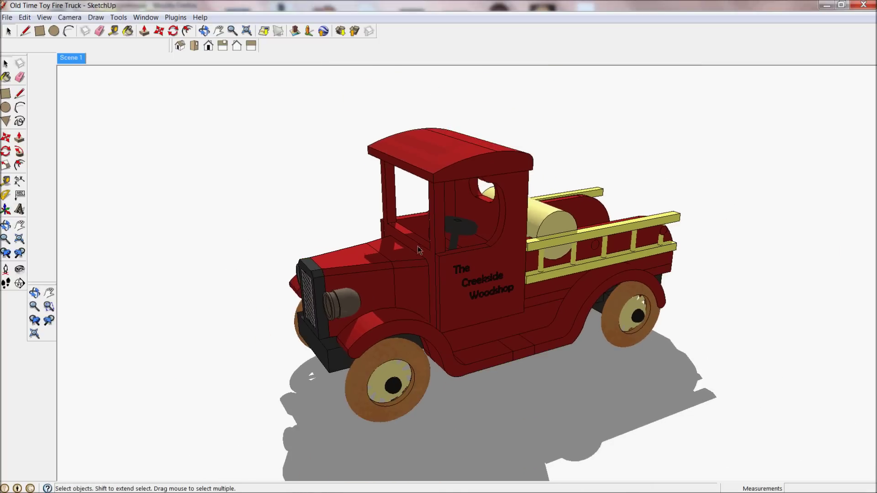
pyautogui.moveTo(420, 252); pyautogui.dragTo(527, 321, button='middle')
pyautogui.scroll(2, 525, 285)
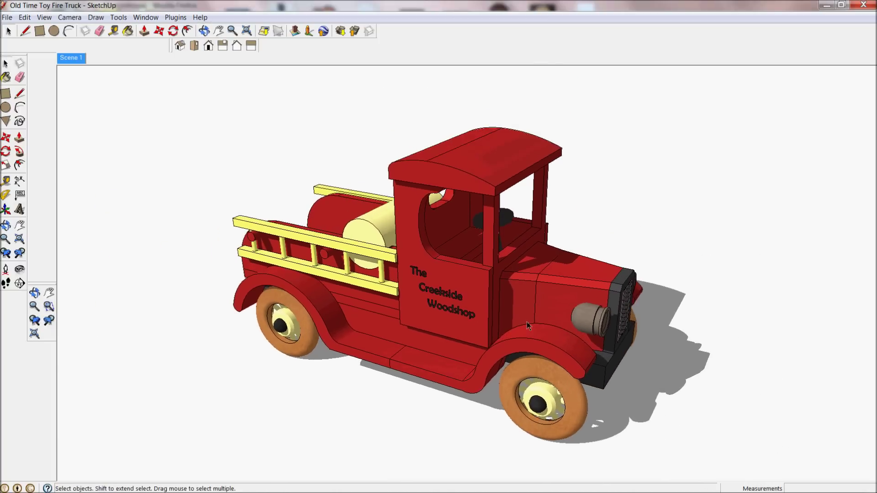
pyautogui.scroll(-3, 527, 322)
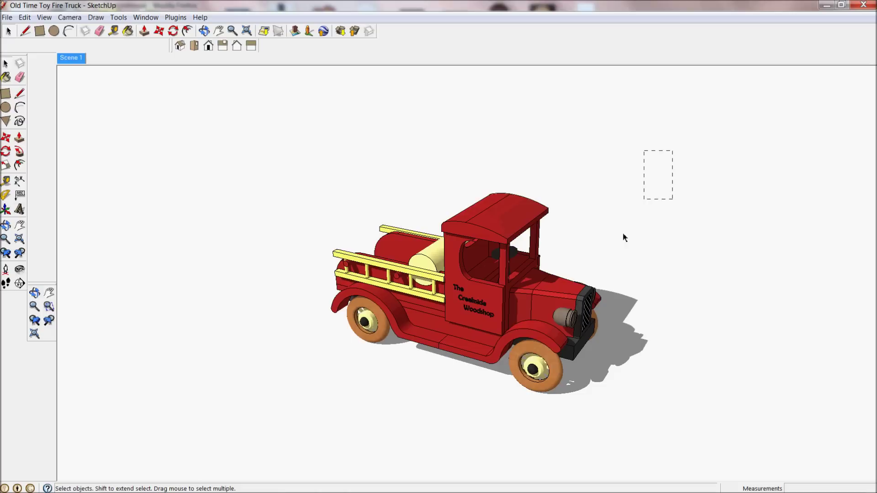
# Step: Try selecting individual components: the rear wheel, cab, side ladder and truck bed
pyautogui.moveTo(624, 237); pyautogui.dragTo(295, 382)
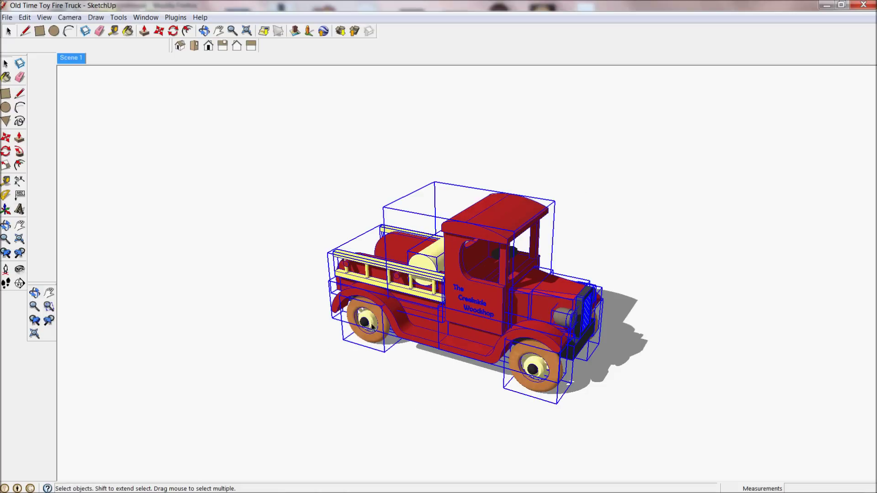
pyautogui.click(353, 352)
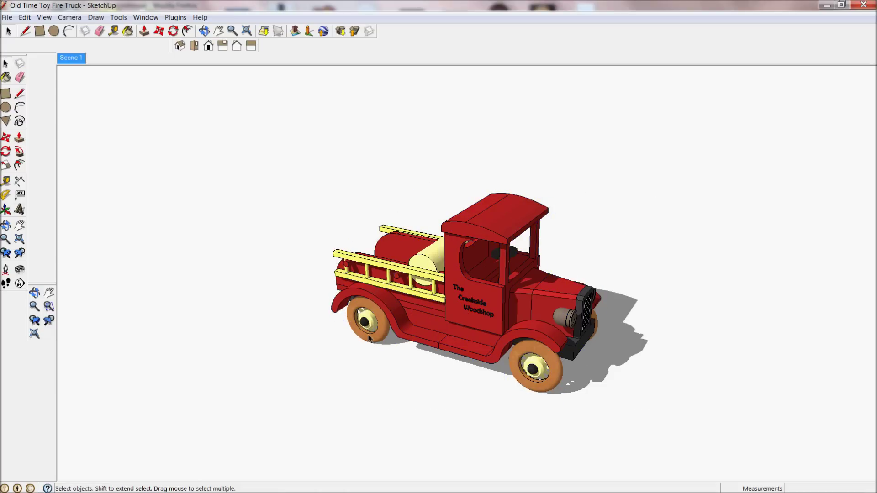
pyautogui.click(370, 336)
pyautogui.moveTo(335, 372); pyautogui.dragTo(421, 339, button='middle')
pyautogui.click(455, 304)
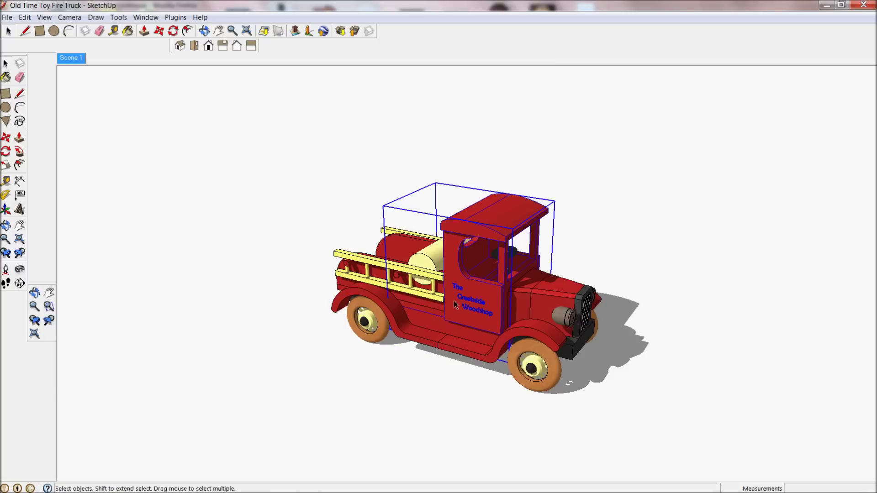
pyautogui.click(336, 342)
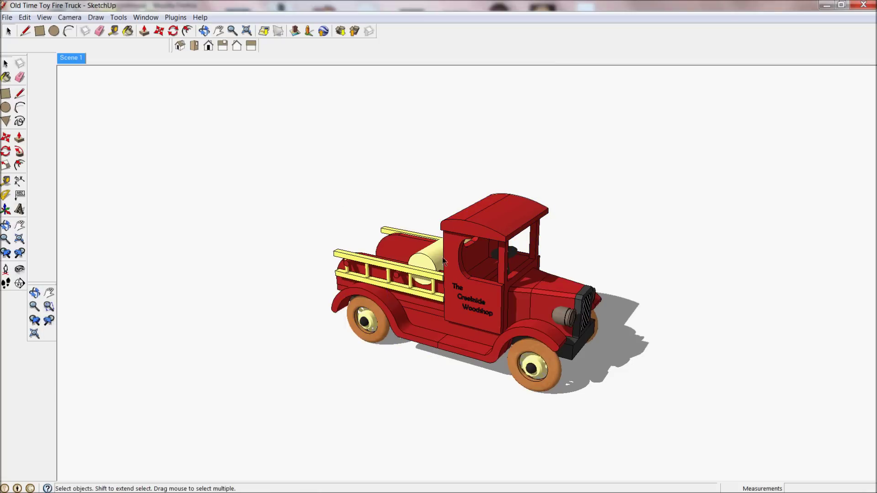
pyautogui.click(416, 277)
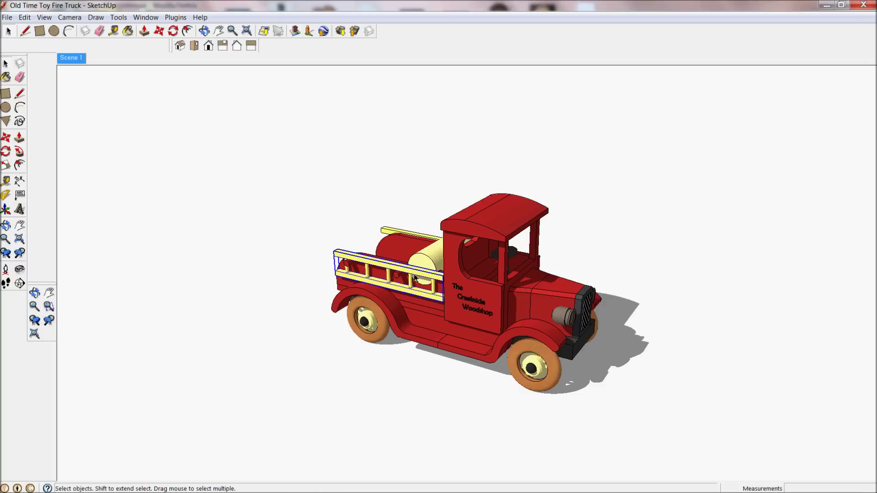
pyautogui.click(417, 315)
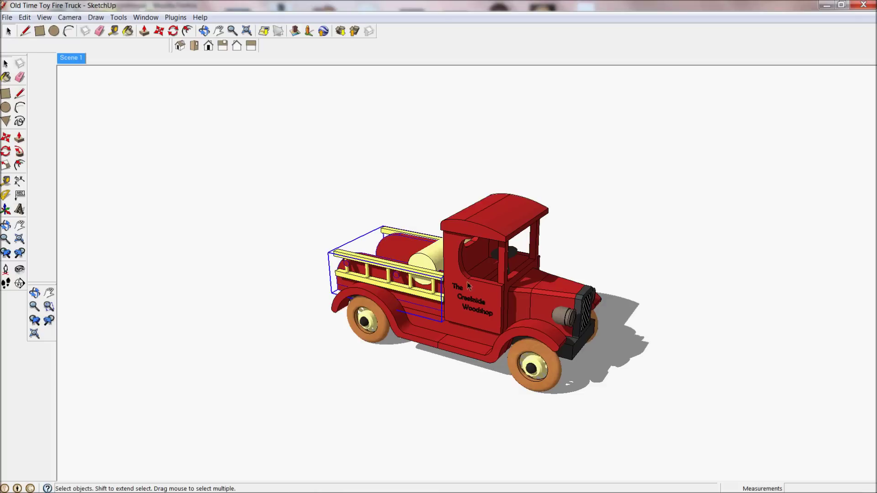
pyautogui.click(494, 220)
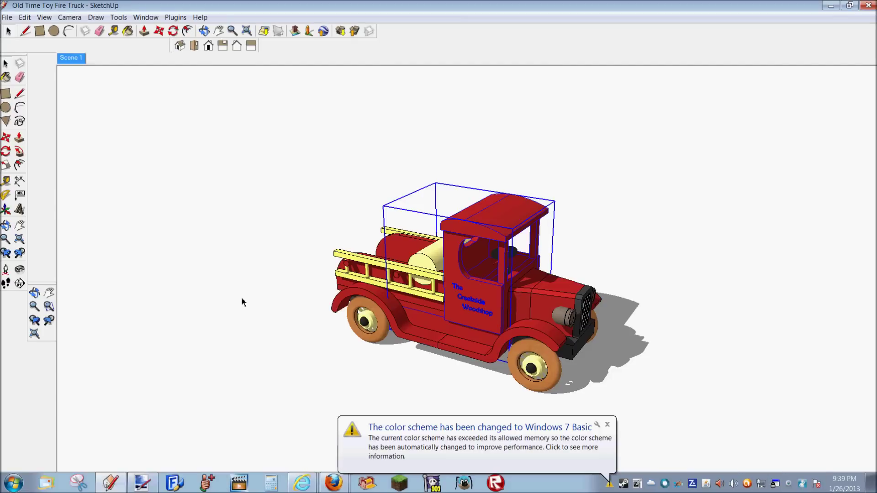
# Step: Dismiss the colour-scheme notification and box-select every component of the truck
pyautogui.click(607, 425)
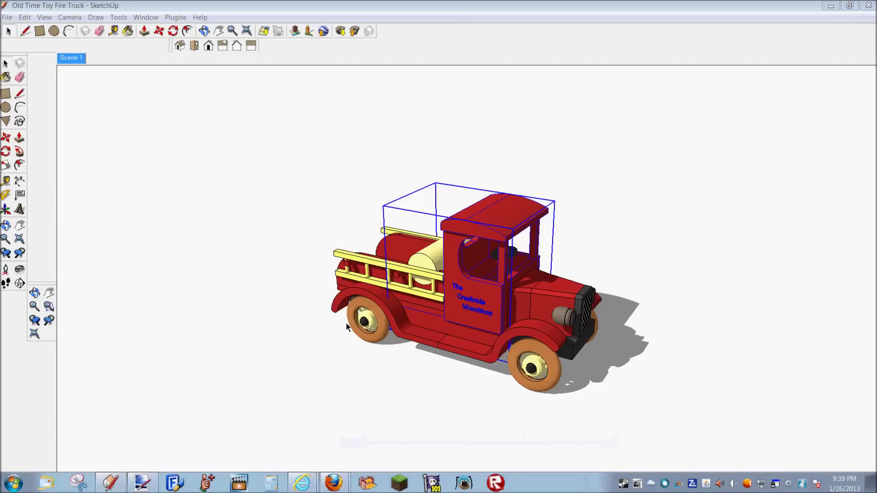
pyautogui.click(257, 238)
pyautogui.moveTo(254, 132); pyautogui.dragTo(670, 418)
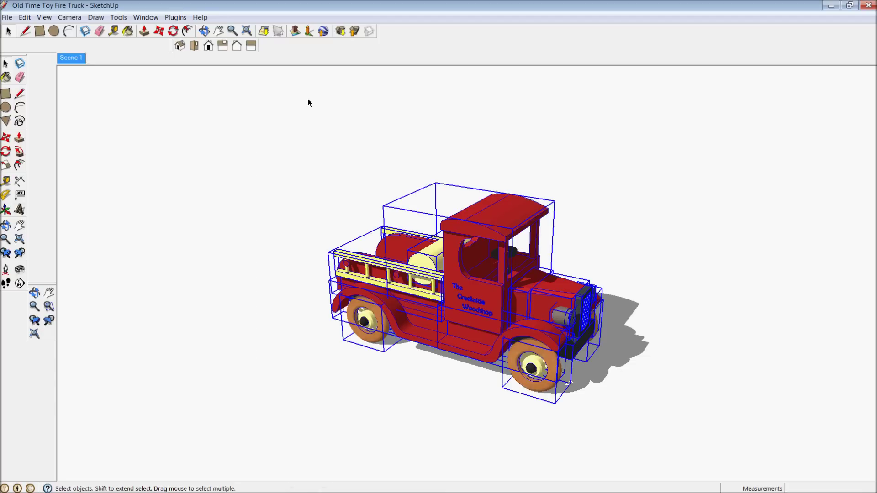
pyautogui.click(177, 19)
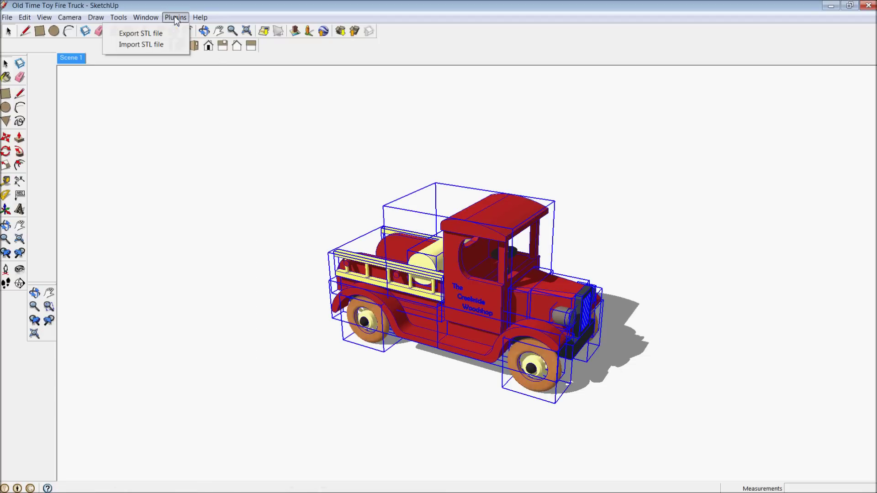
# Step: Start the STL export with Inches as the export unit
pyautogui.click(153, 35)
pyautogui.click(440, 244)
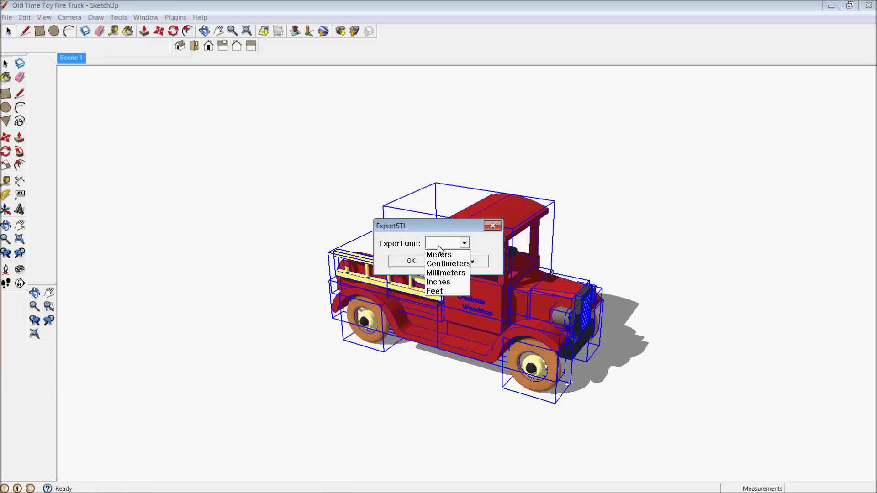
pyautogui.click(441, 282)
pyautogui.click(411, 261)
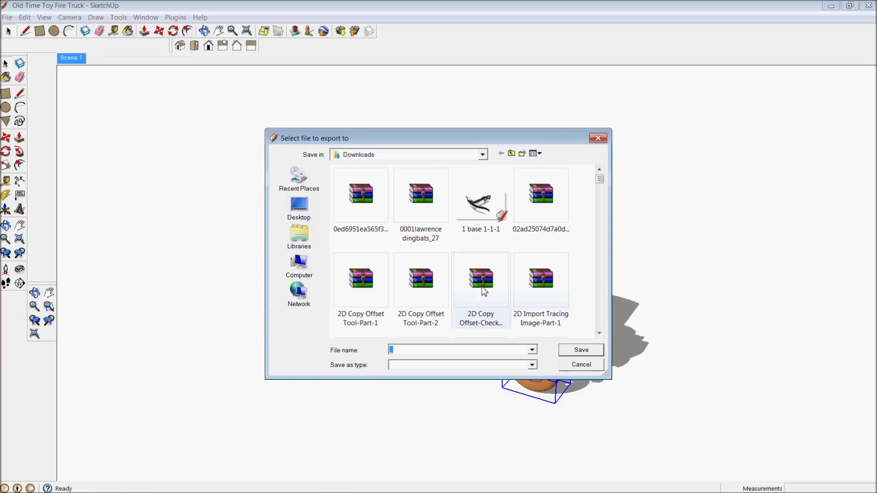
# Step: Save the STL as 'old fire truck' on the Desktop and dismiss the export results
pyautogui.click(299, 211)
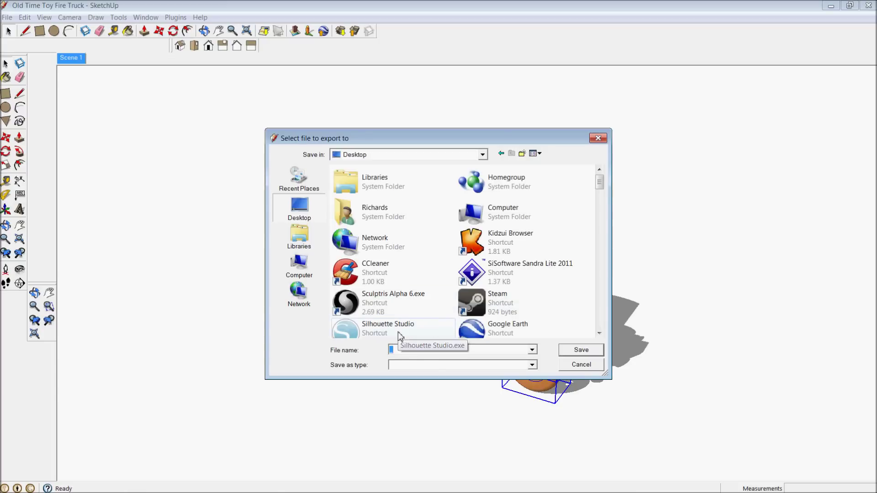
pyautogui.write('old fire truck')
pyautogui.press('Return')
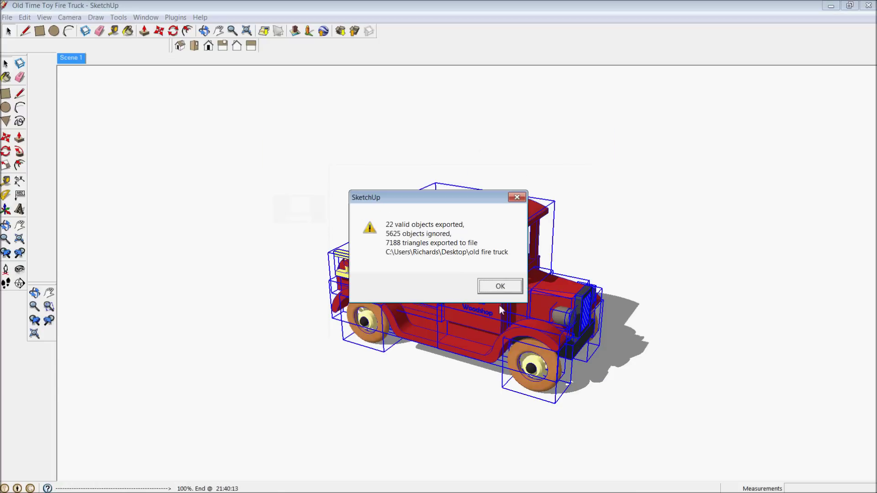
pyautogui.click(501, 287)
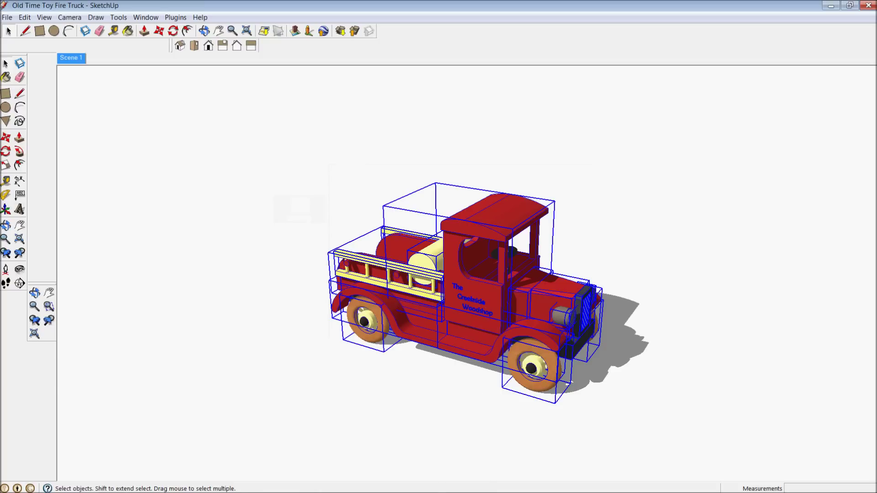
pyautogui.moveTo(334, 483)
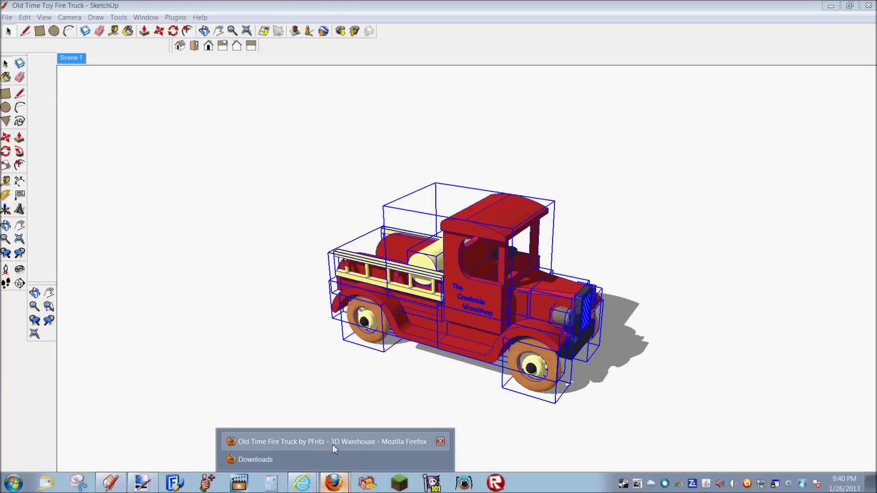
pyautogui.click(289, 460)
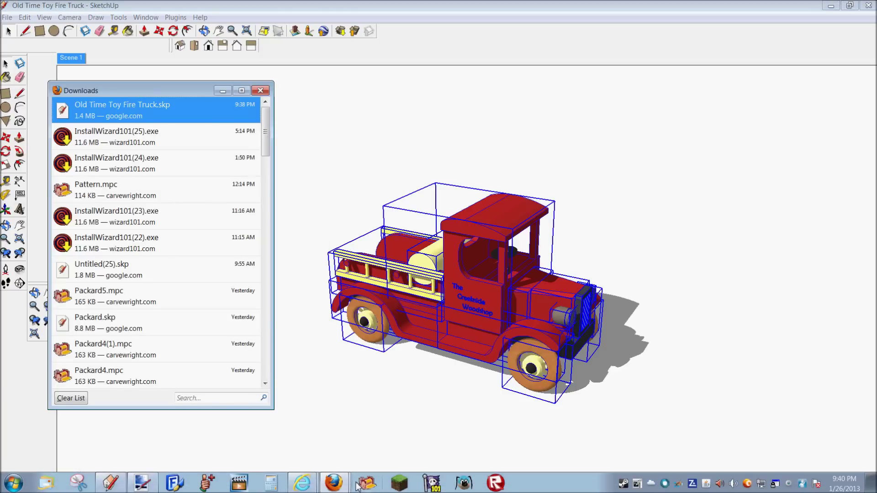
# Step: Google 'sketchup stl exporter plugin' in a new Firefox tab, then close the plugin article tab
pyautogui.moveTo(334, 483)
pyautogui.click(329, 444)
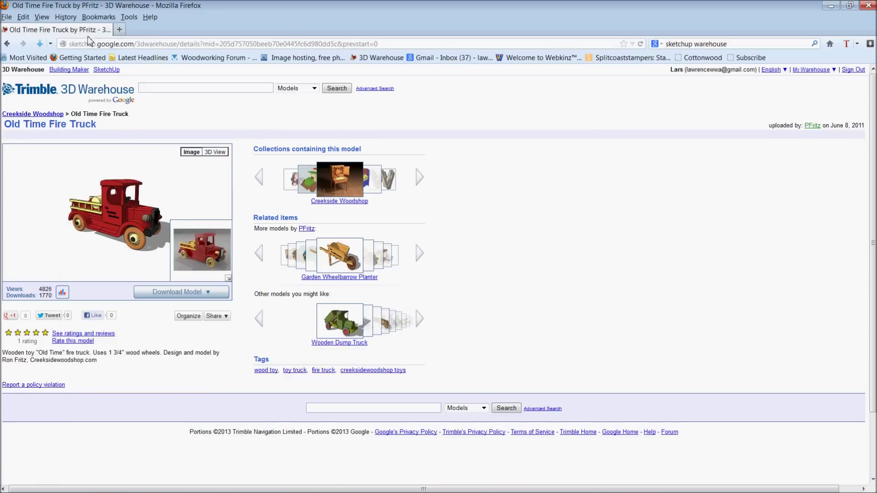
pyautogui.click(119, 29)
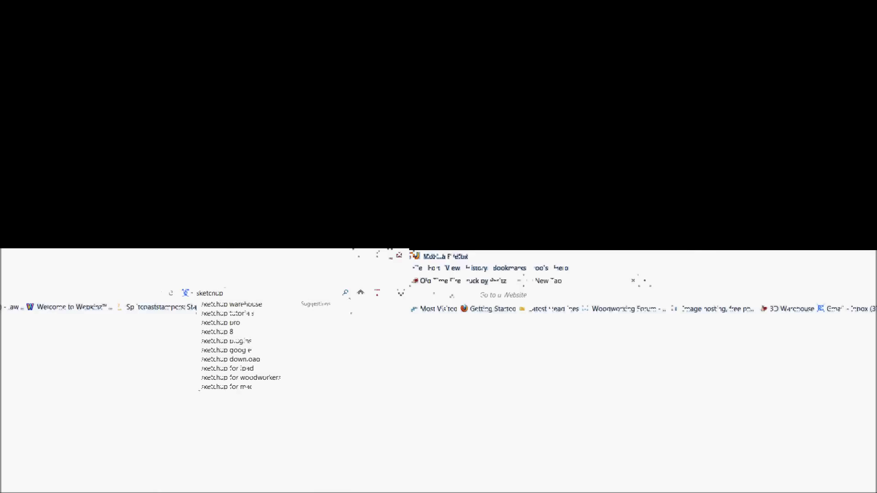
pyautogui.write(' stl e')
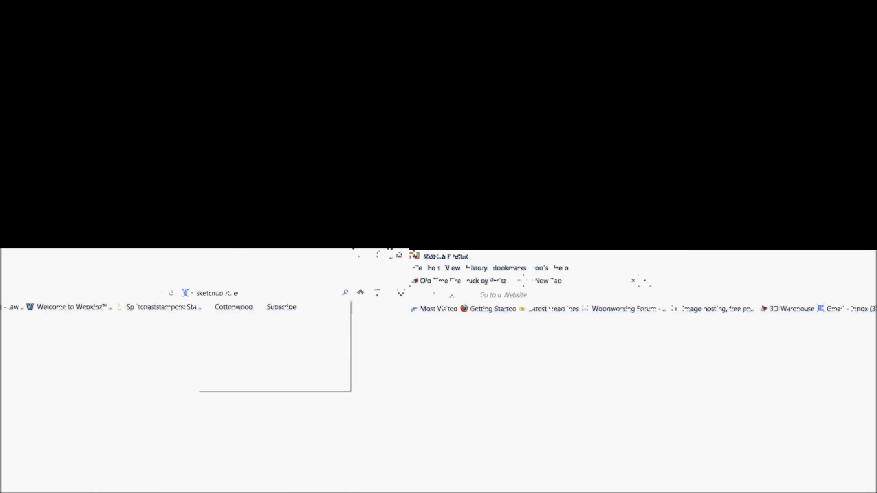
pyautogui.write('xporter')
pyautogui.press('Return')
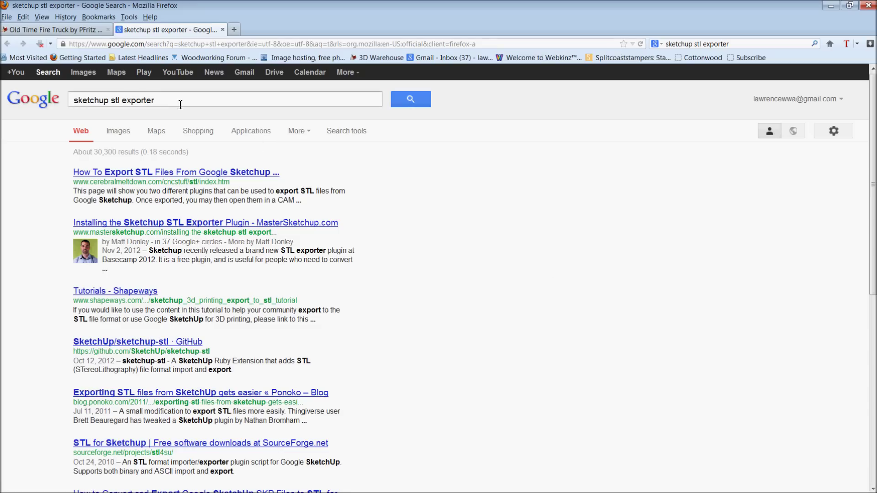
pyautogui.click(180, 105)
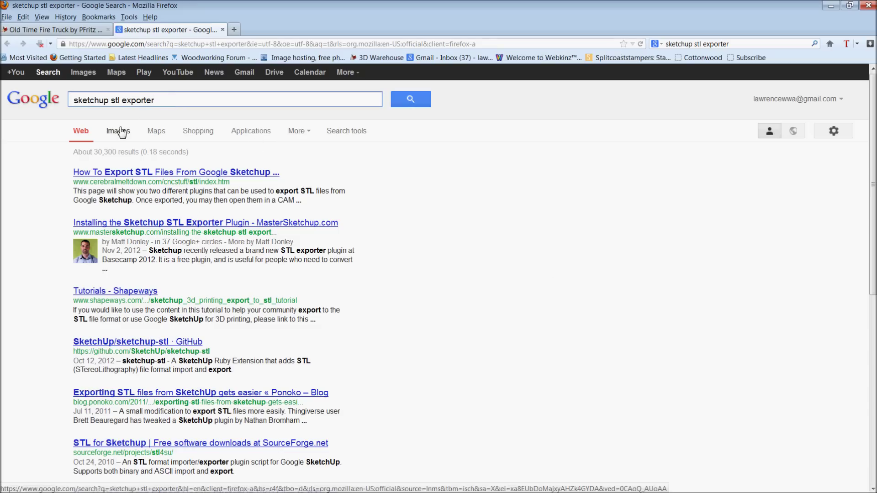
pyautogui.write('plugin')
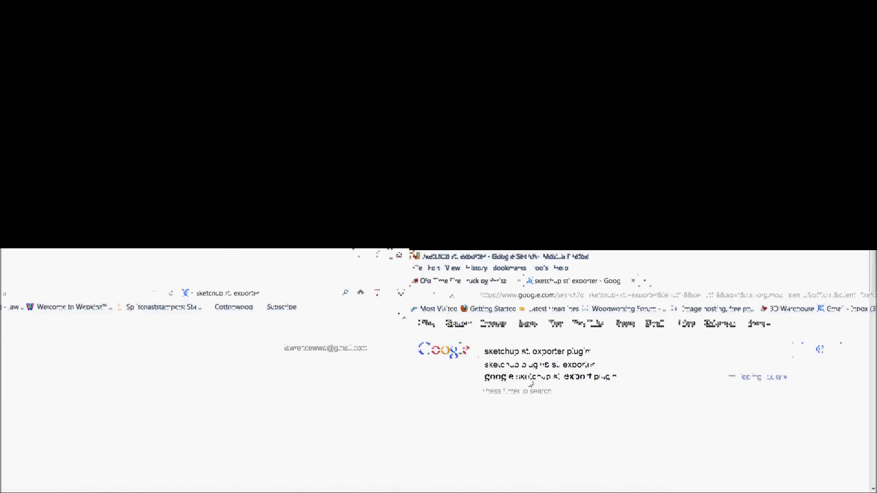
pyautogui.press('Return')
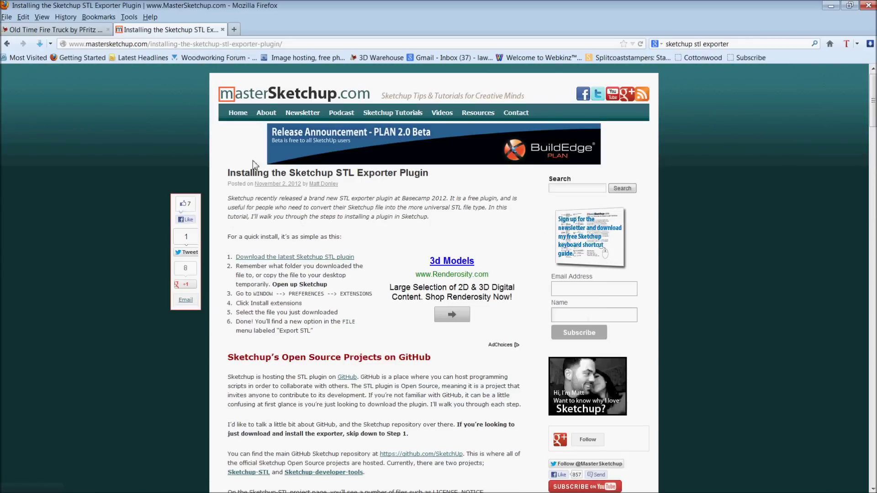
pyautogui.click(223, 29)
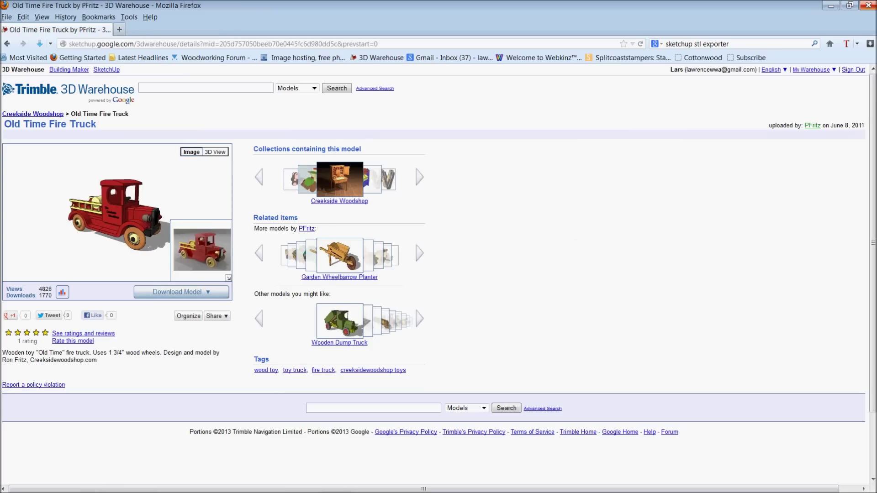
# Step: Clear away Firefox, its Downloads list and SketchUp, move the old fire truck icon, launch CarveWright
pyautogui.click(831, 6)
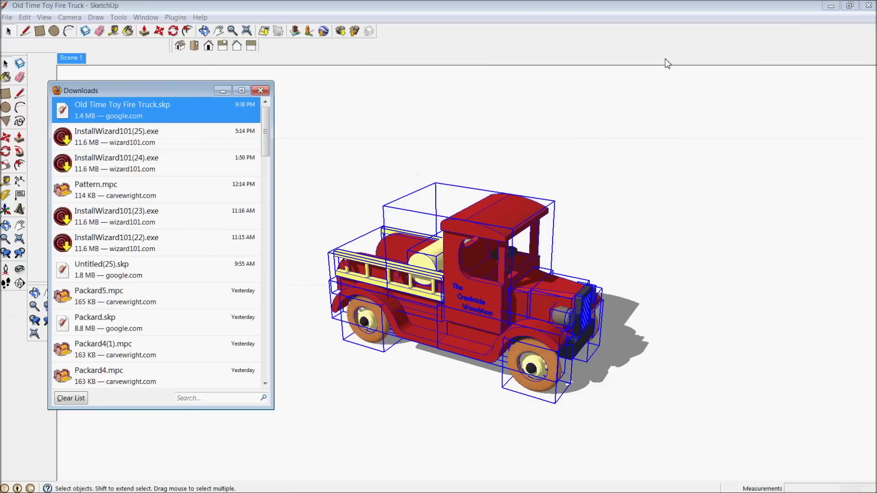
pyautogui.click(260, 90)
pyautogui.click(871, 5)
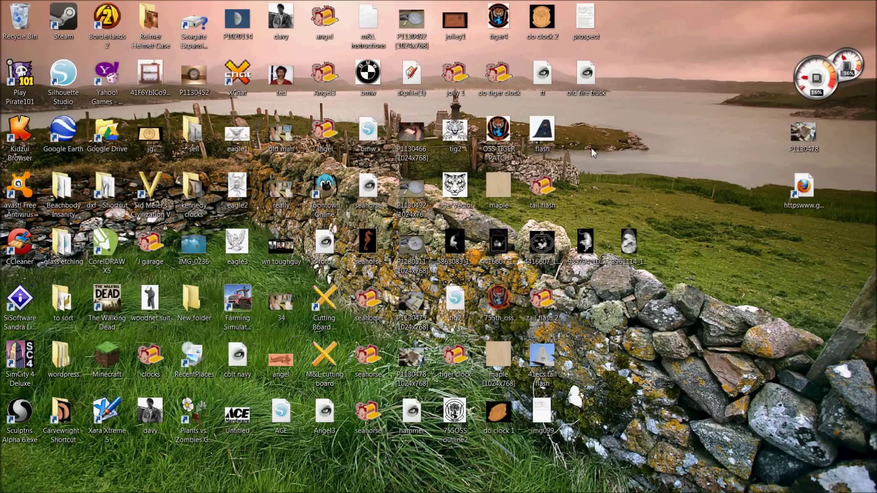
pyautogui.moveTo(588, 77); pyautogui.dragTo(673, 129)
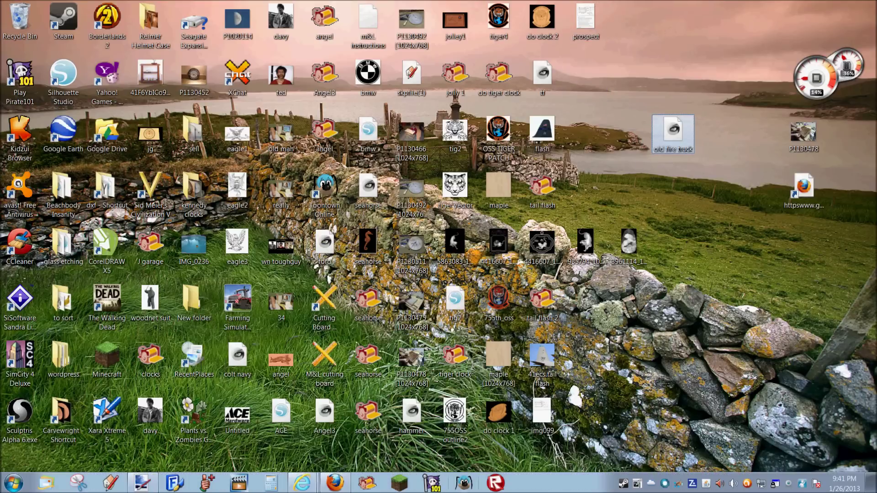
pyautogui.click(361, 487)
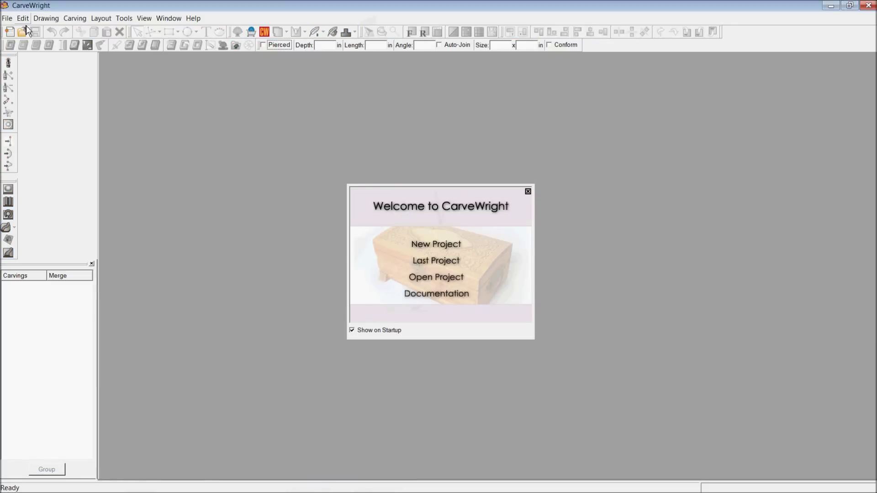
# Step: Load the old fire truck STL file into CarveWright's STL Import Wizard
pyautogui.click(9, 19)
pyautogui.moveTo(21, 158)
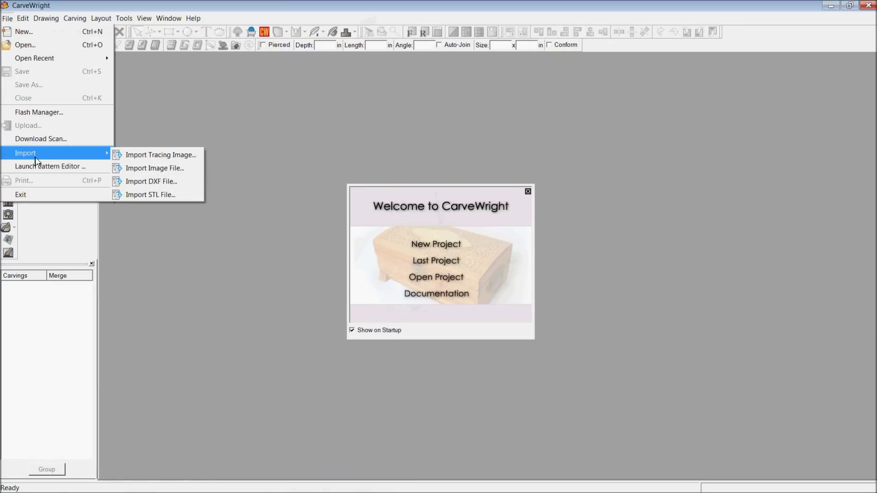
pyautogui.click(147, 195)
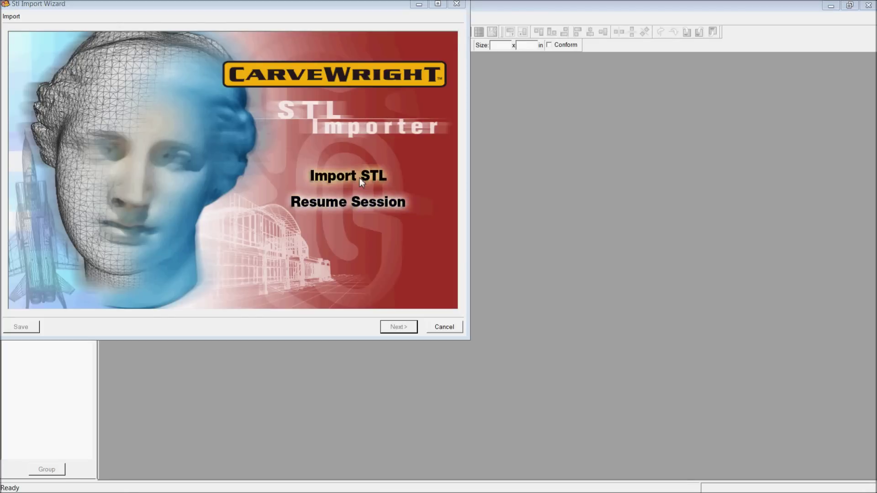
pyautogui.click(361, 179)
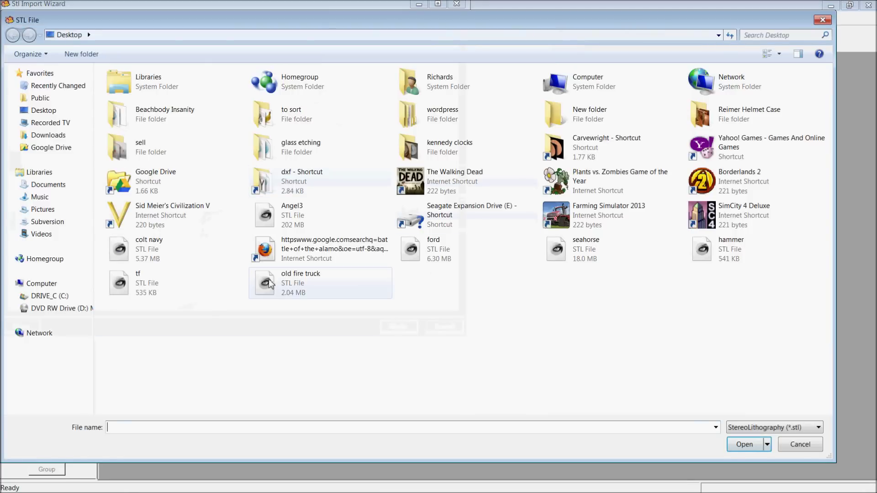
pyautogui.click(288, 284)
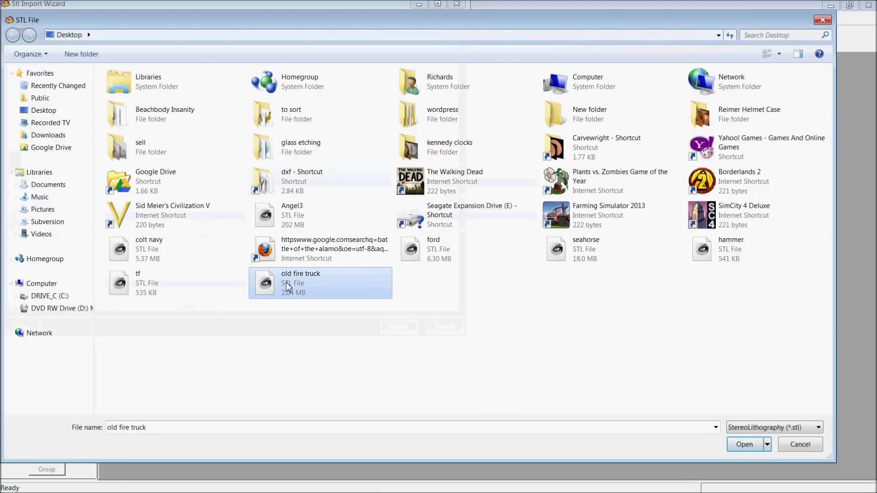
pyautogui.doubleClick(288, 286)
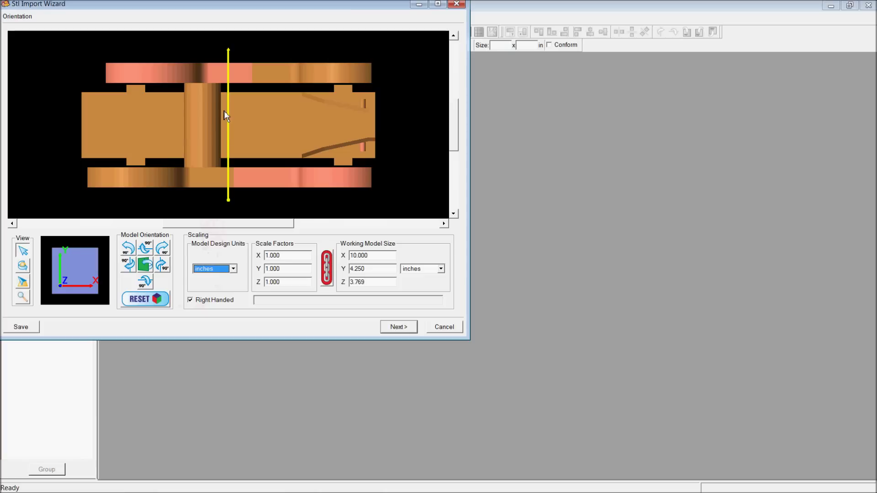
# Step: Rotate the truck in 90° steps and tumble it to check orientation, then cancel the import
pyautogui.click(144, 249)
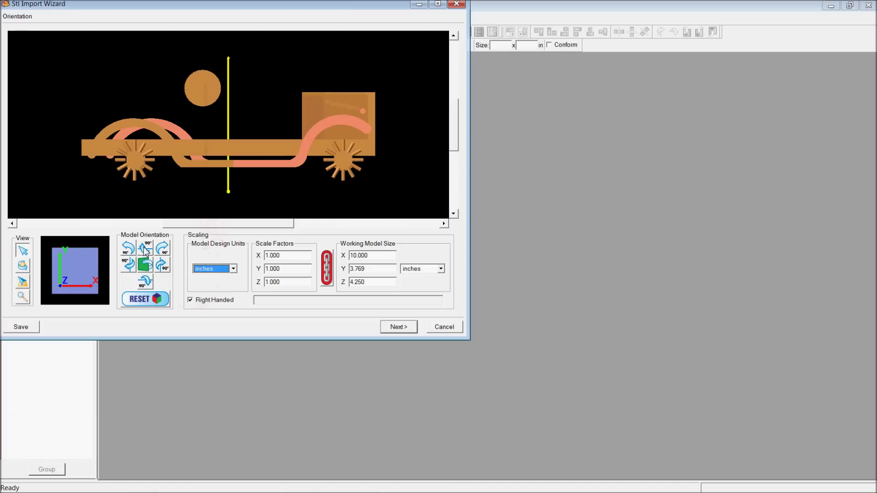
pyautogui.click(144, 249)
pyautogui.click(144, 249)
pyautogui.click(144, 249)
pyautogui.click(144, 249)
pyautogui.moveTo(214, 120); pyautogui.dragTo(456, 133)
pyautogui.moveTo(344, 123); pyautogui.dragTo(214, 167)
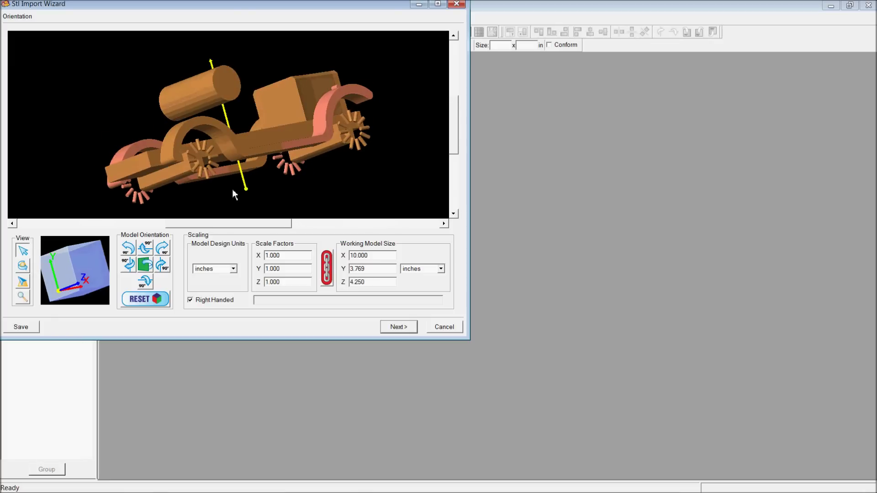
pyautogui.moveTo(368, 144); pyautogui.dragTo(291, 134)
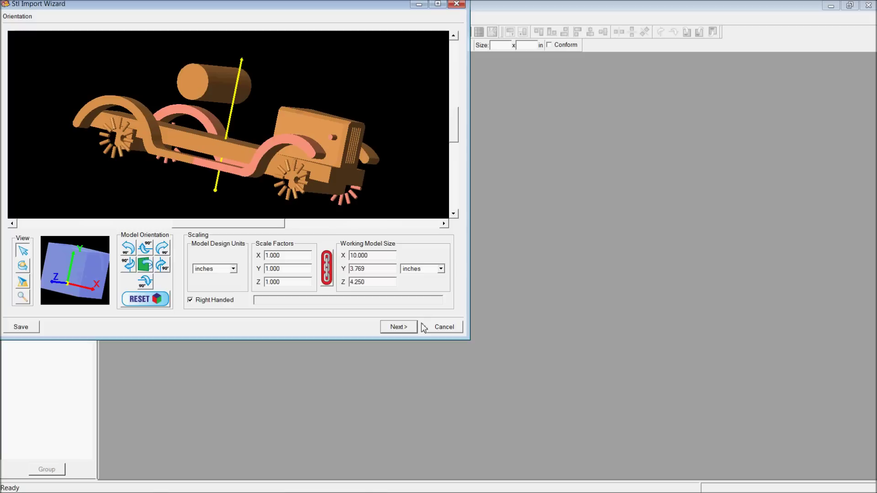
pyautogui.click(445, 327)
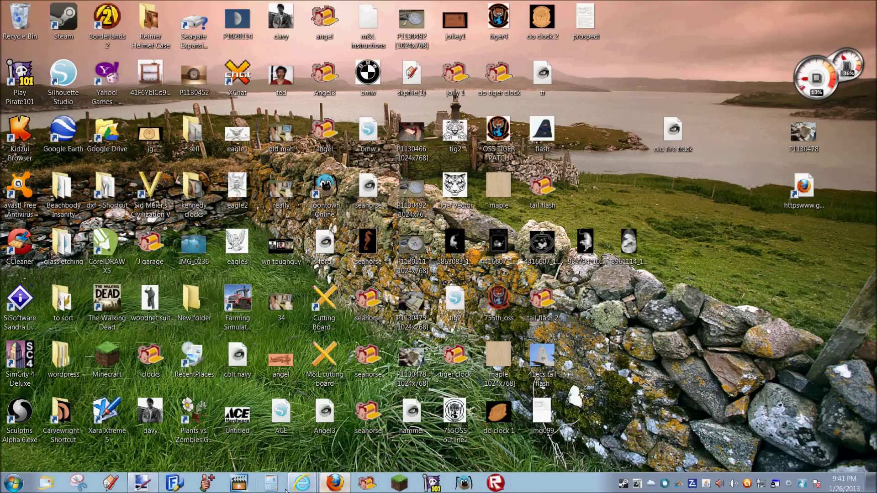
# Step: Launch SketchUp, dismiss its file-open dialog, and close the program
pyautogui.click(107, 487)
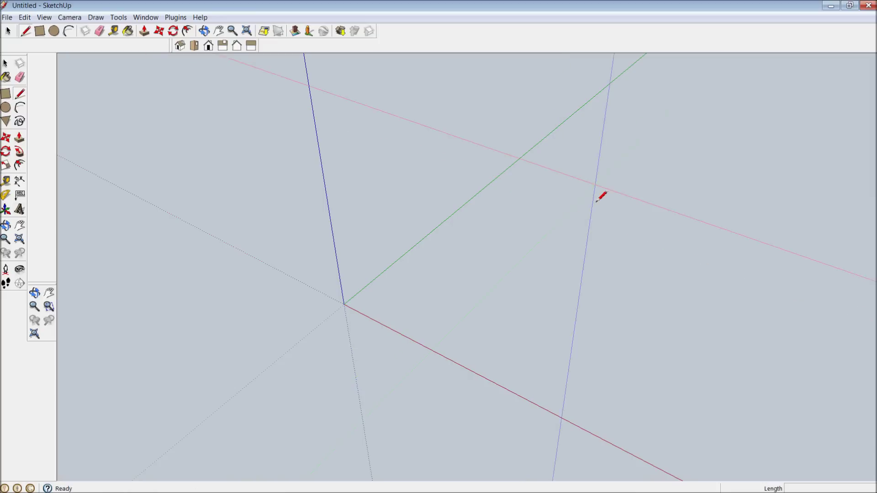
pyautogui.click(6, 18)
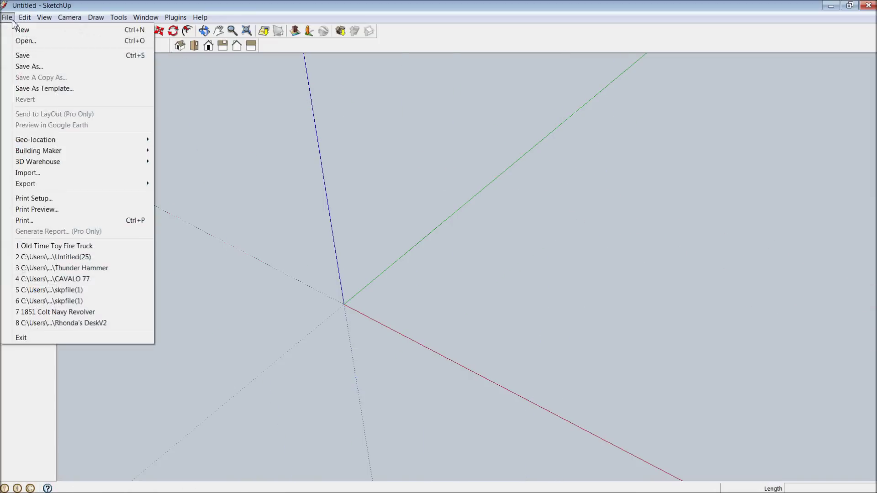
pyautogui.click(26, 40)
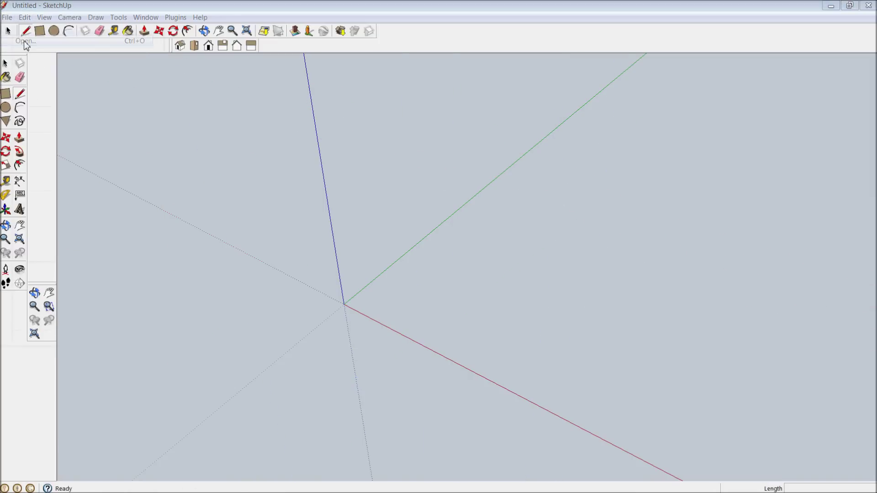
pyautogui.click(710, 138)
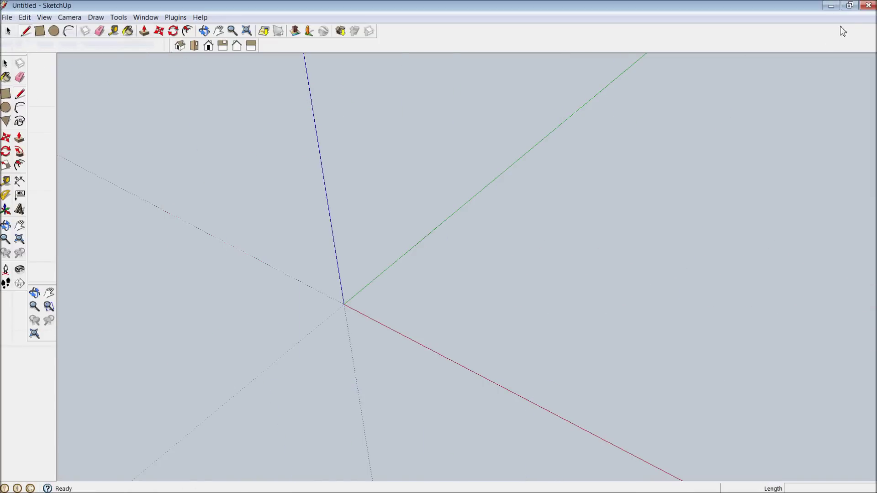
pyautogui.click(868, 6)
# Step: Reopen Old Time Toy Fire Truck.skp from Firefox's Downloads list and orbit around the truck
pyautogui.moveTo(434, 492)
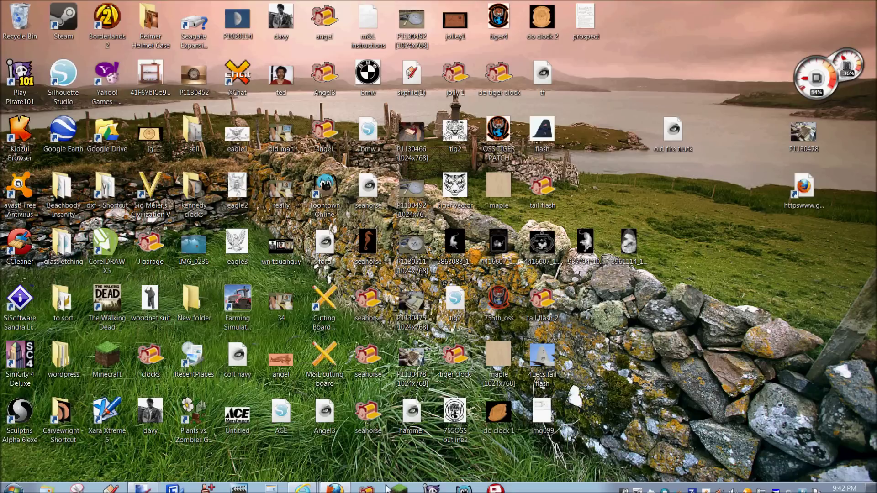
pyautogui.click(333, 483)
pyautogui.click(128, 17)
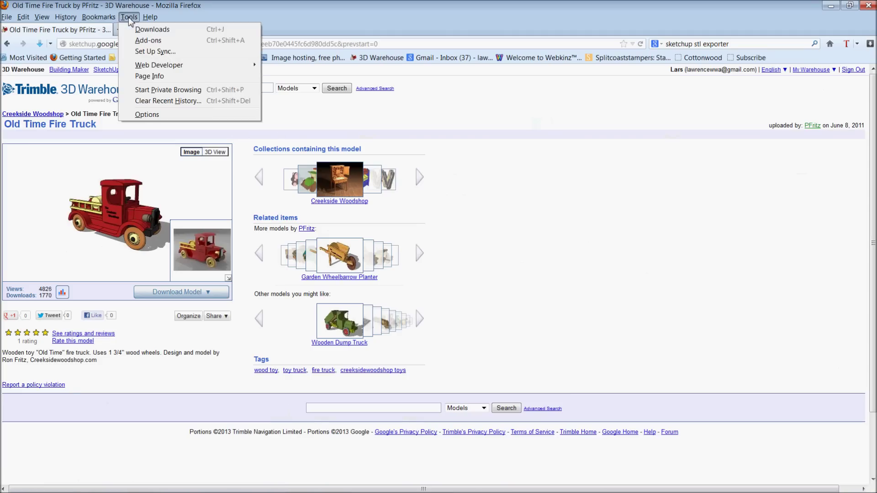
pyautogui.click(137, 29)
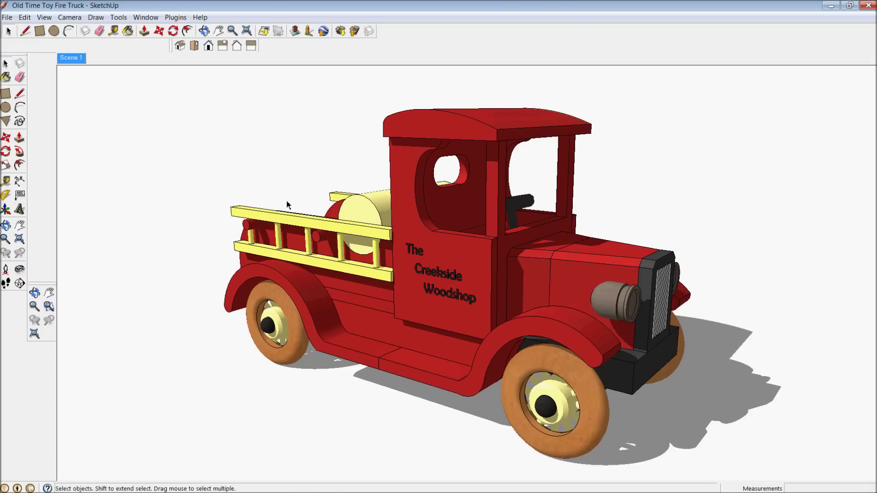
pyautogui.scroll(3, 314, 201)
pyautogui.scroll(-5, 314, 201)
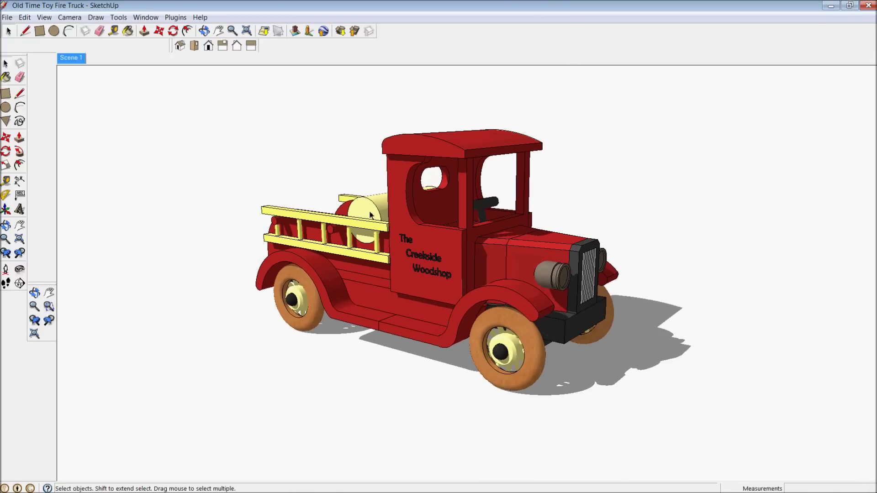
pyautogui.moveTo(313, 201); pyautogui.dragTo(234, 172, button='middle')
# Step: Export the model to the Desktop as COLLADA (.dae) 'Old Time Toy Fire Truck', then close SketchUp
pyautogui.click(4, 18)
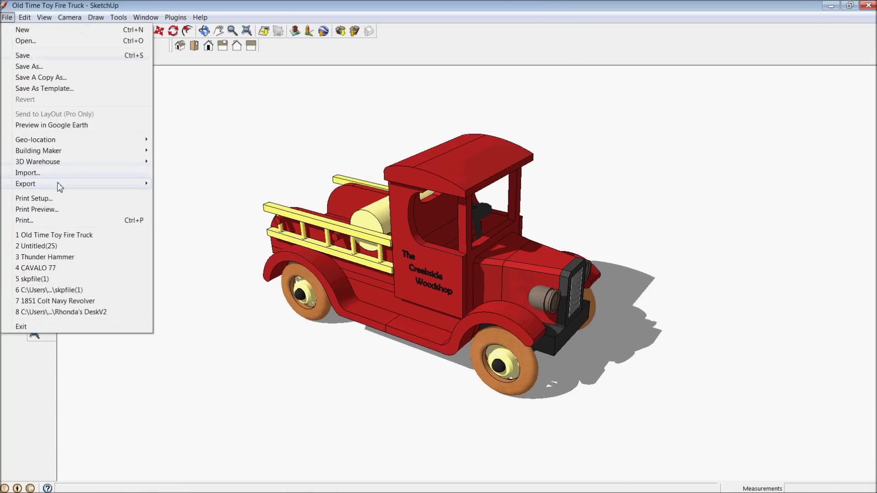
pyautogui.moveTo(59, 184)
pyautogui.click(198, 188)
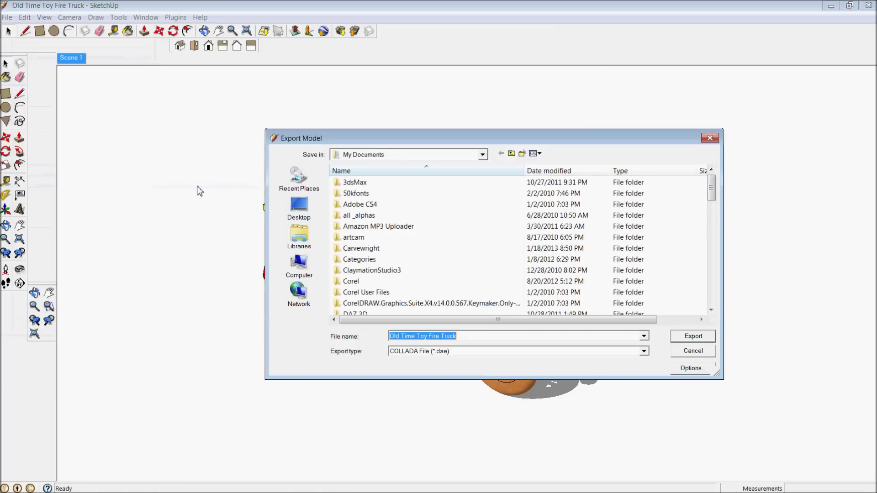
pyautogui.click(446, 351)
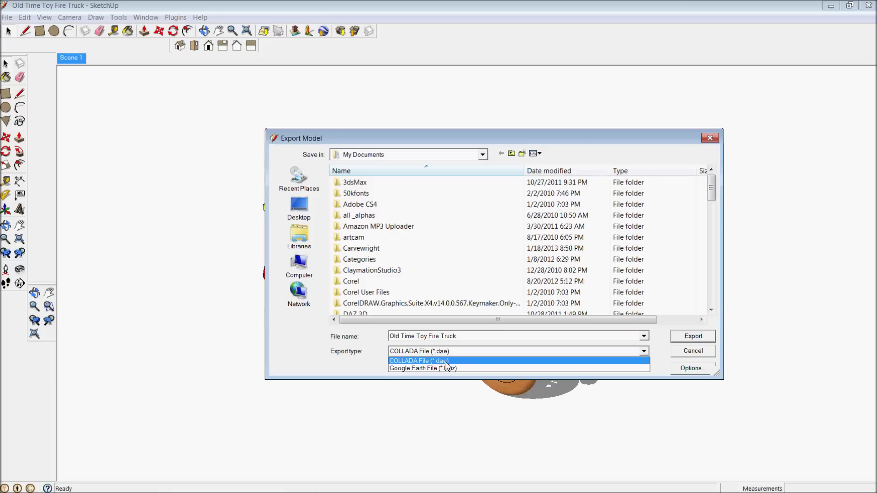
pyautogui.click(411, 363)
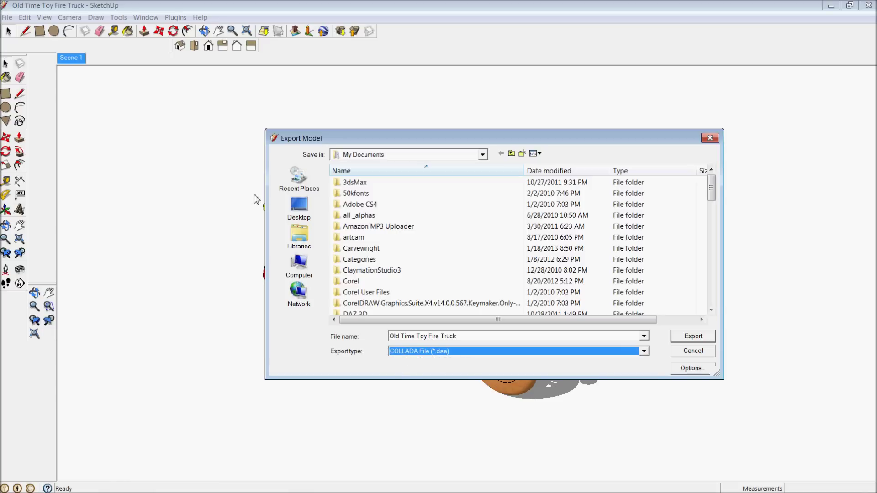
pyautogui.click(299, 209)
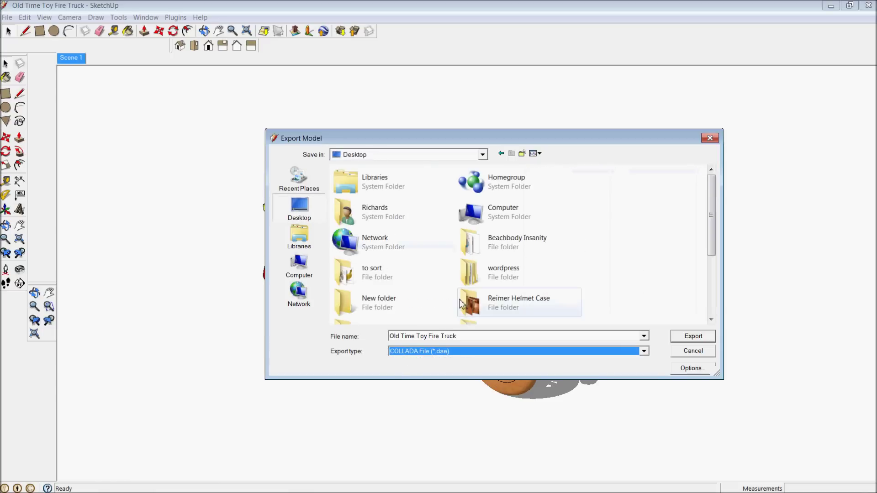
pyautogui.click(693, 336)
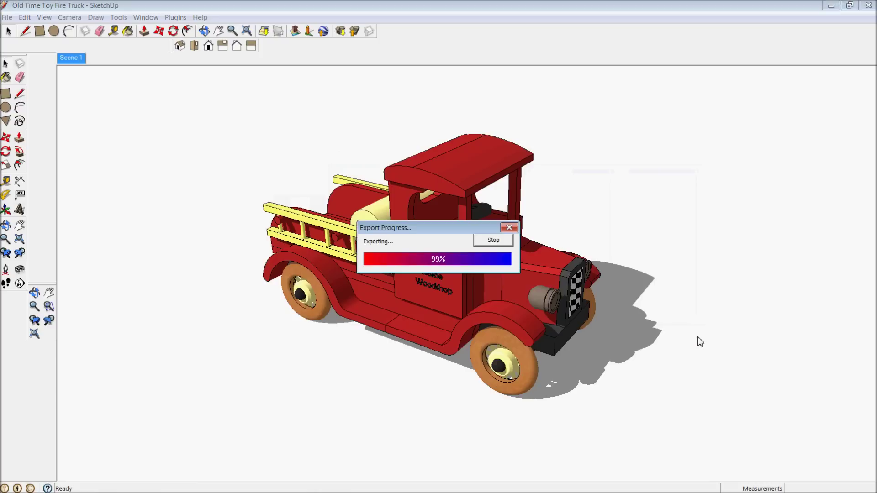
pyautogui.click(861, 6)
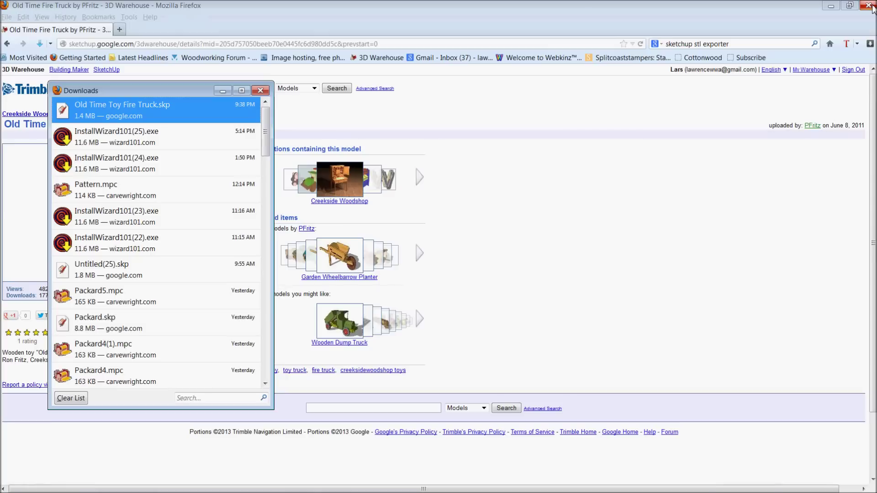
pyautogui.click(261, 90)
pyautogui.click(832, 6)
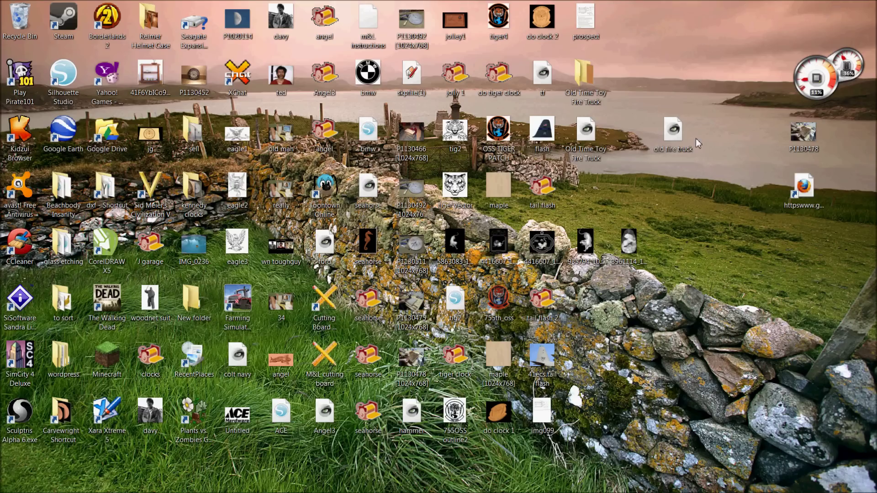
pyautogui.rightClick(584, 139)
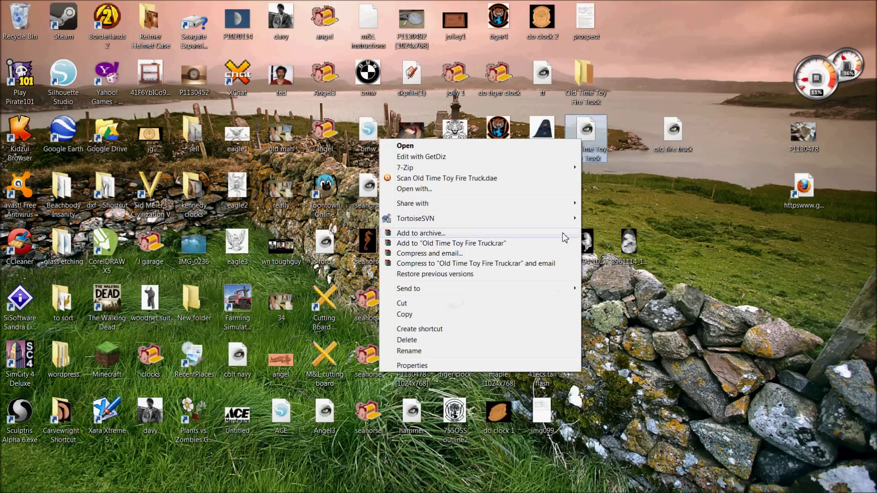
pyautogui.click(414, 367)
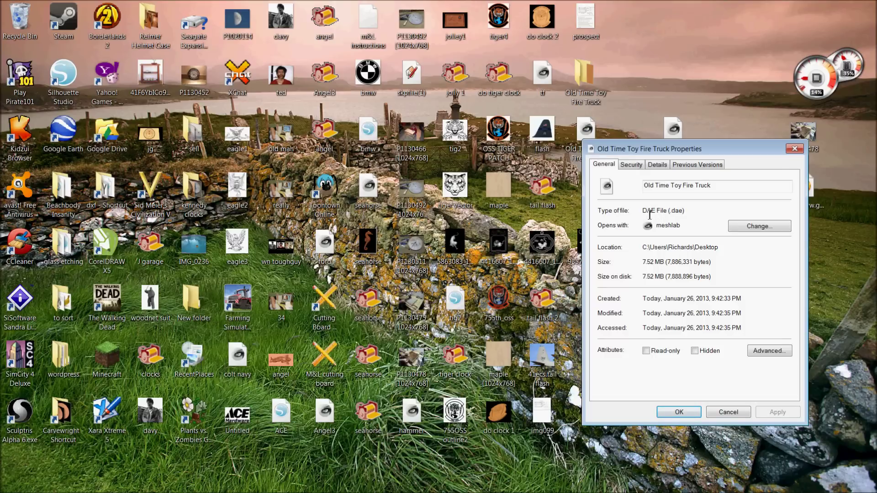
pyautogui.click(795, 148)
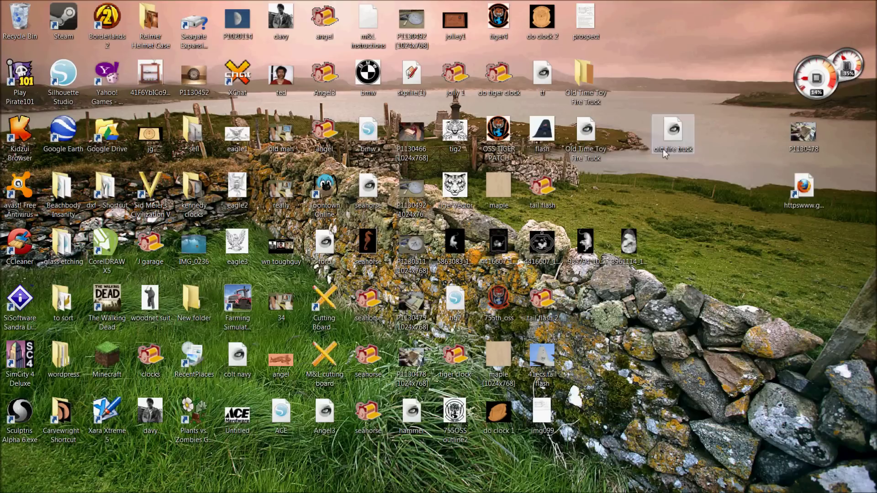
pyautogui.rightClick(588, 136)
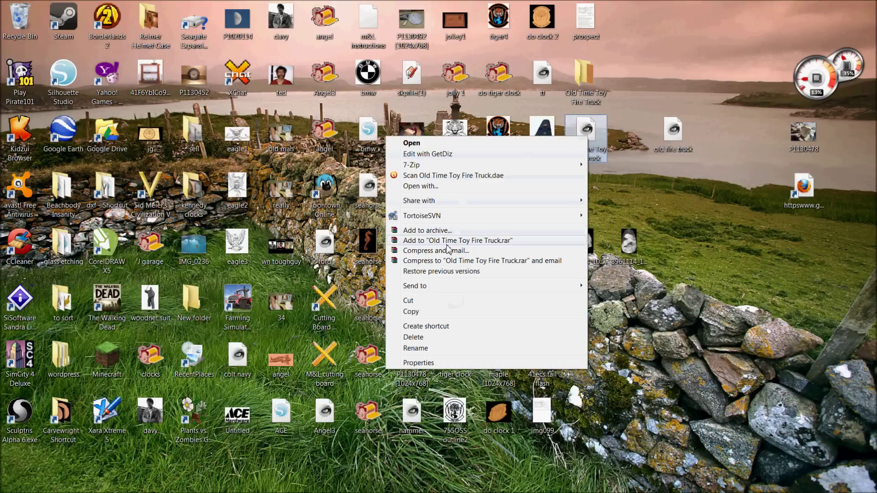
pyautogui.click(450, 363)
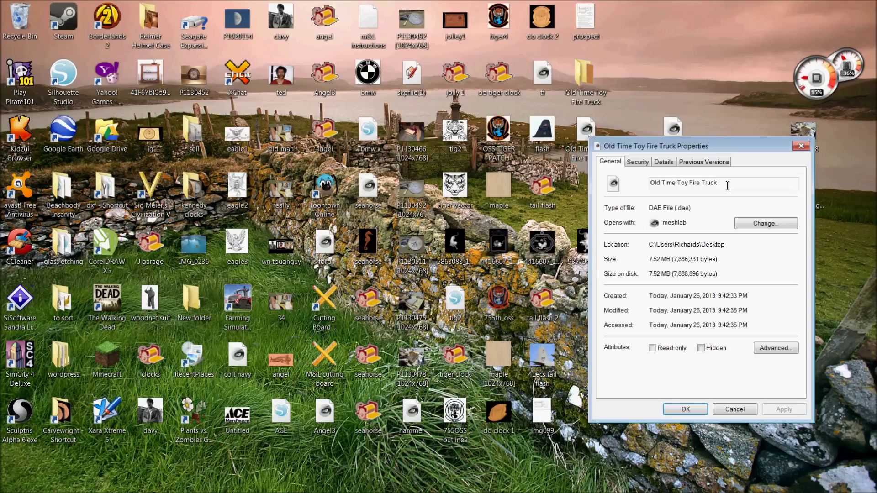
pyautogui.moveTo(697, 227); pyautogui.dragTo(671, 228)
pyautogui.click(802, 147)
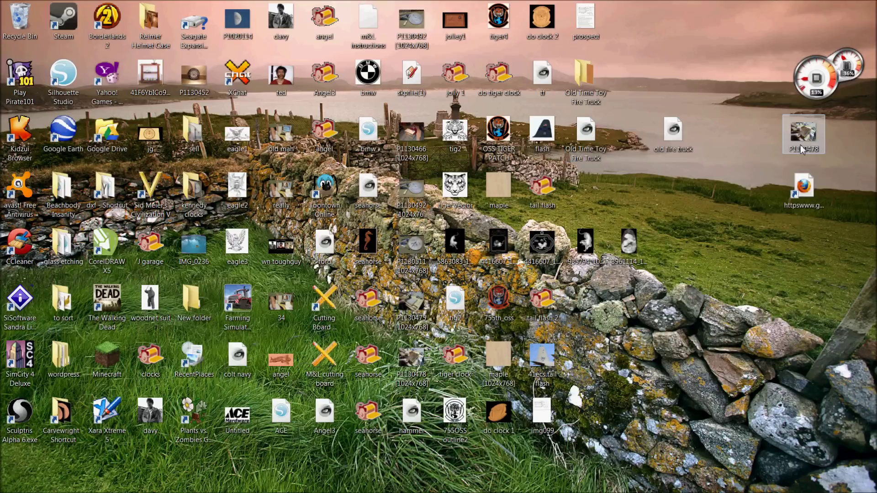
# Step: Open Old Time Toy Fire Truck.dae in MeshLab with the full scene and rotate it to inspect
pyautogui.doubleClick(585, 152)
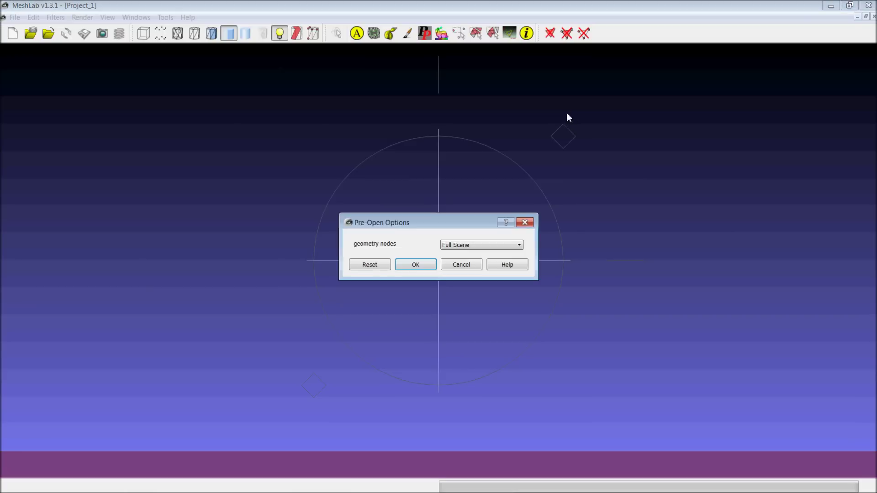
pyautogui.click(418, 265)
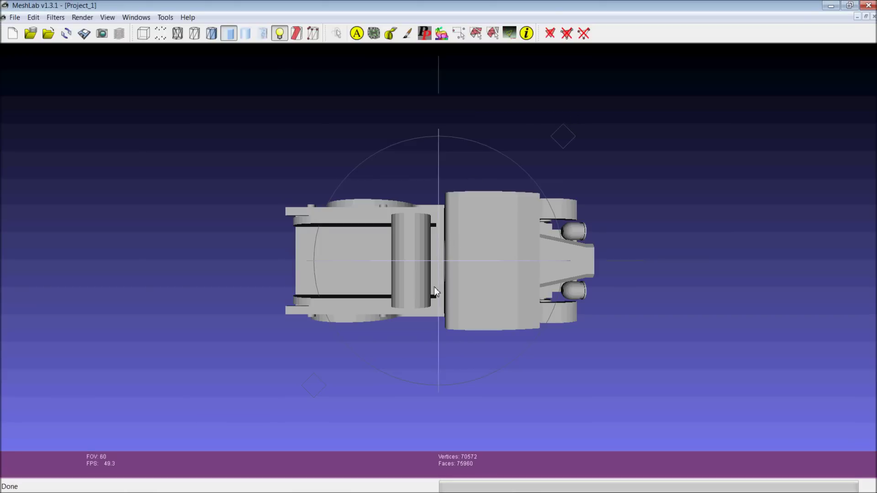
pyautogui.moveTo(434, 286); pyautogui.dragTo(508, 274)
pyautogui.moveTo(455, 273); pyautogui.dragTo(420, 231)
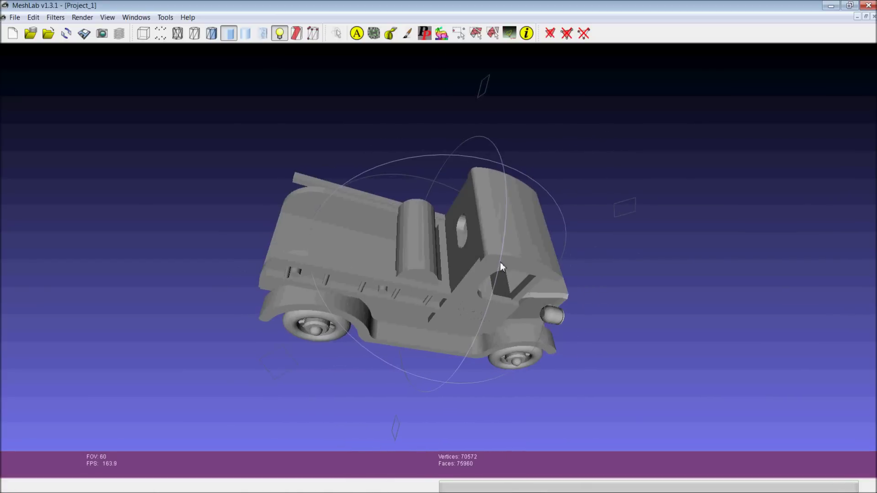
pyautogui.moveTo(501, 264); pyautogui.dragTo(456, 111)
pyautogui.moveTo(508, 393); pyautogui.dragTo(561, 303)
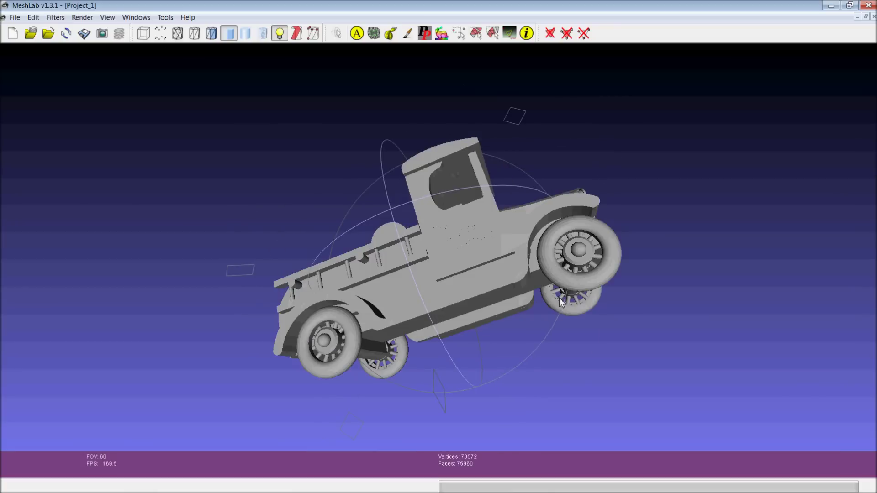
pyautogui.moveTo(308, 324); pyautogui.dragTo(453, 284)
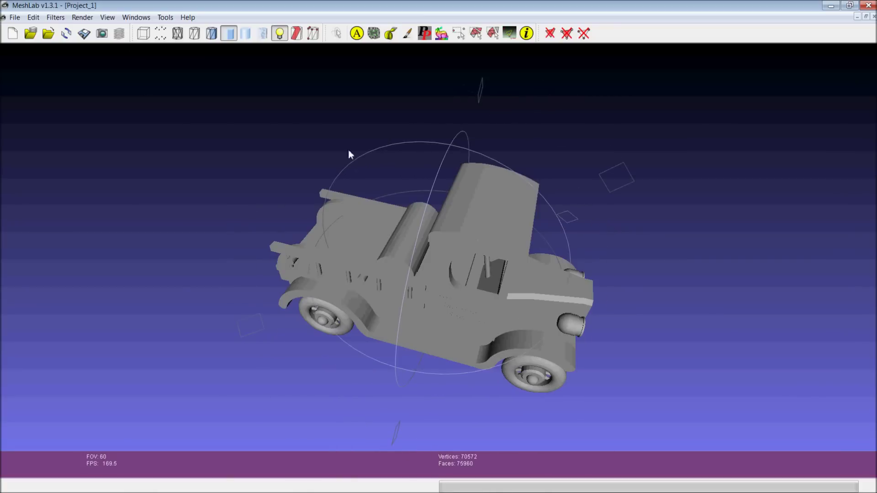
pyautogui.moveTo(348, 151); pyautogui.dragTo(393, 137)
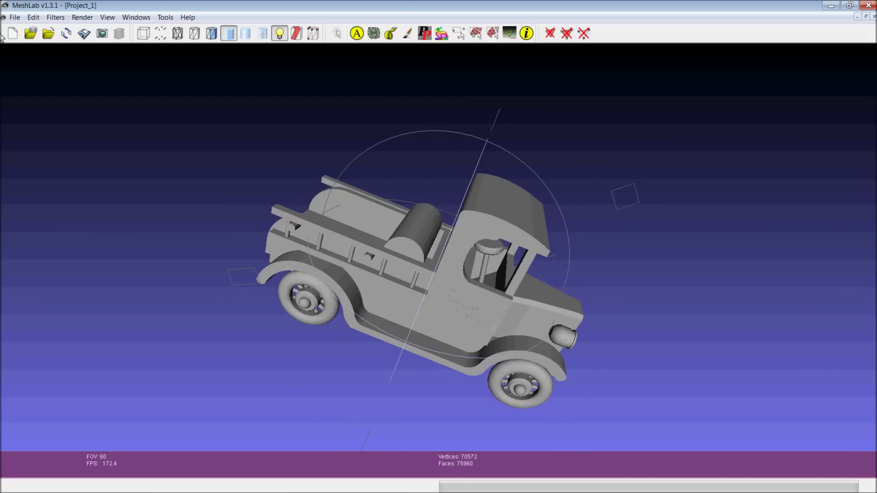
# Step: Export the mesh as an STL file, accepting the default save options
pyautogui.click(15, 18)
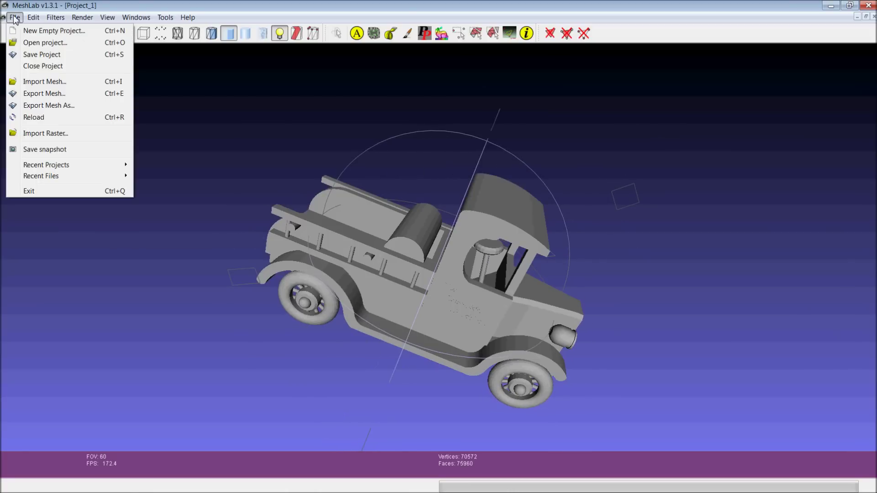
pyautogui.click(32, 109)
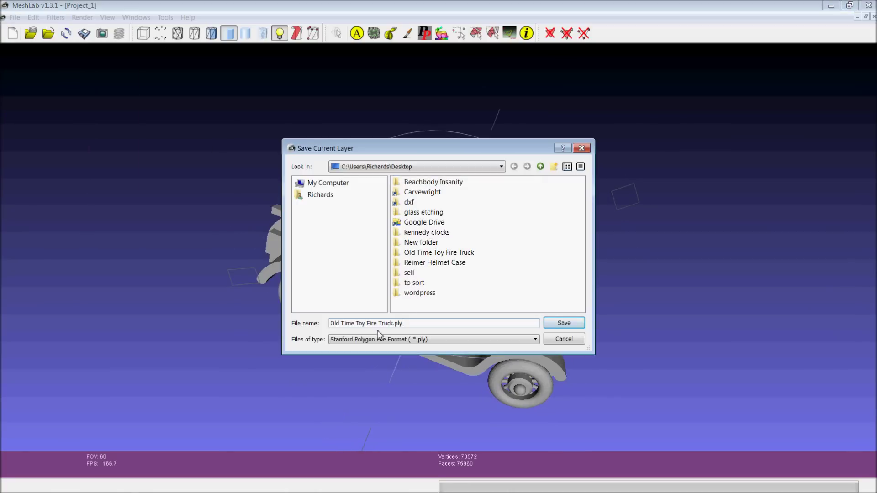
pyautogui.click(380, 339)
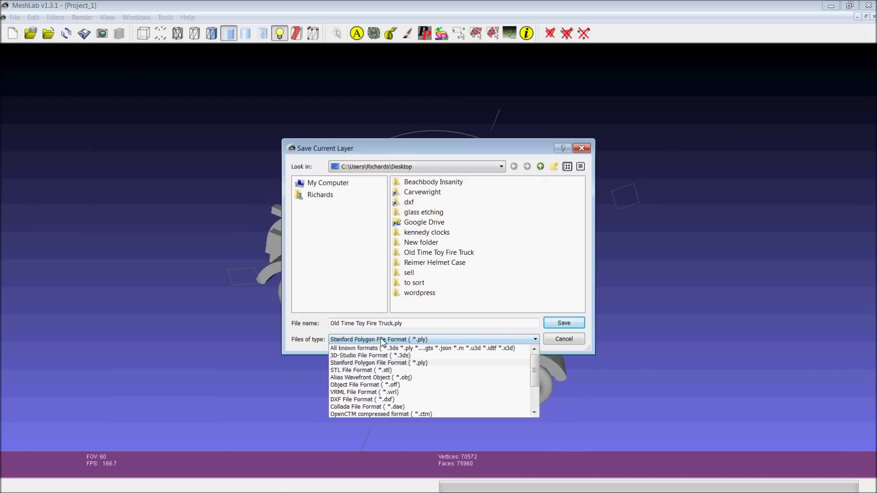
pyautogui.click(381, 371)
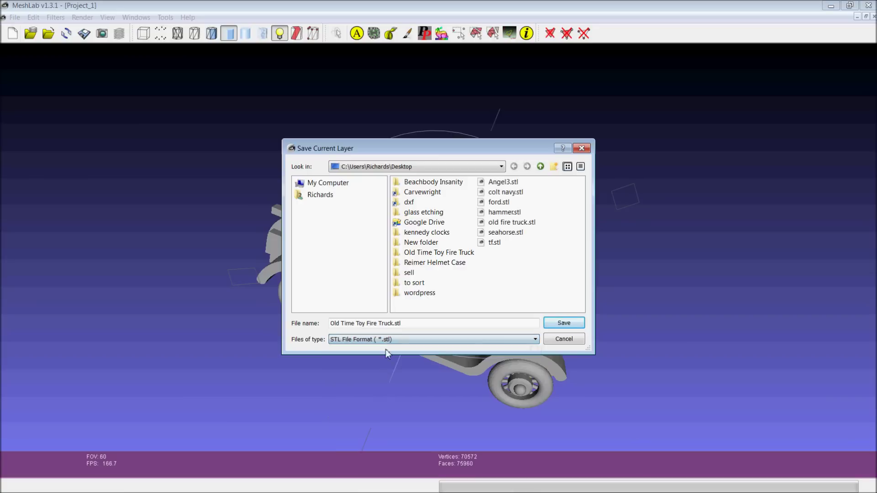
pyautogui.click(561, 324)
pyautogui.click(421, 303)
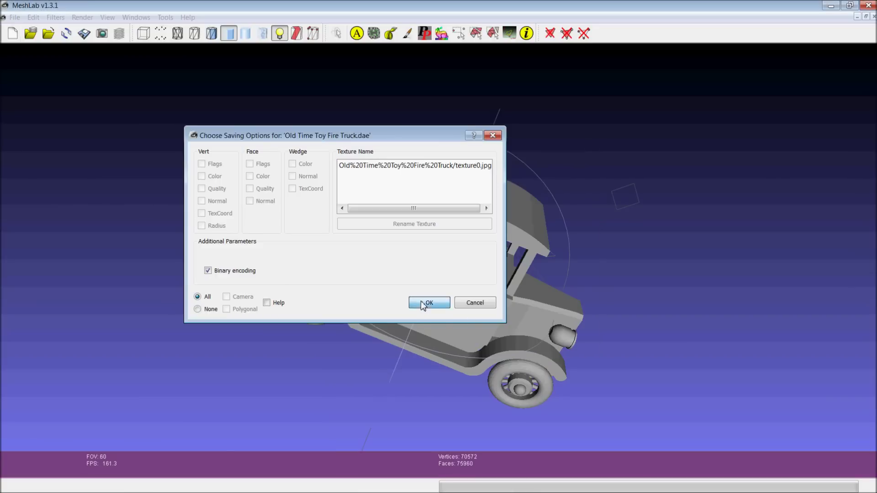
# Step: Check the new STL file's properties on the Desktop, confirming its 3.62 MB size
pyautogui.click(837, 7)
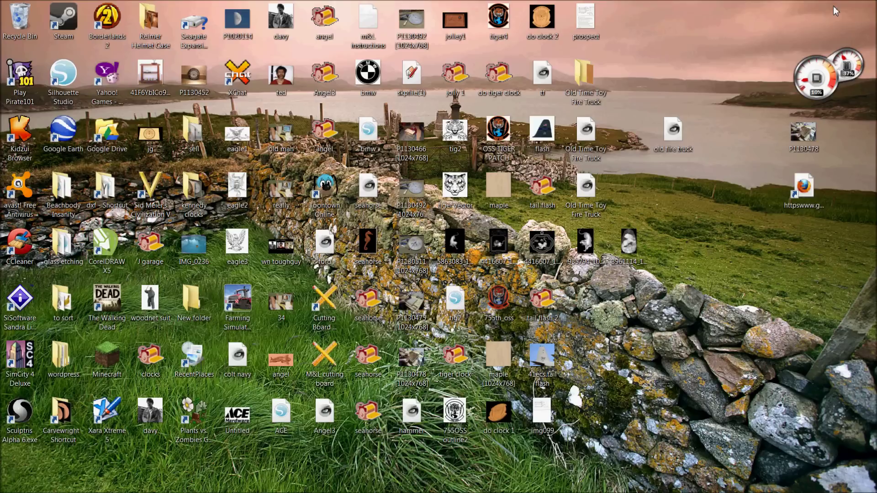
pyautogui.rightClick(595, 193)
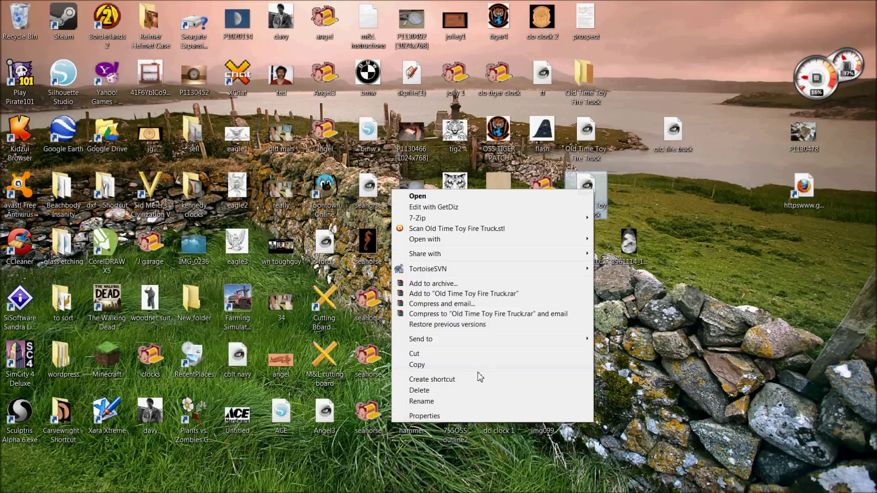
pyautogui.click(440, 415)
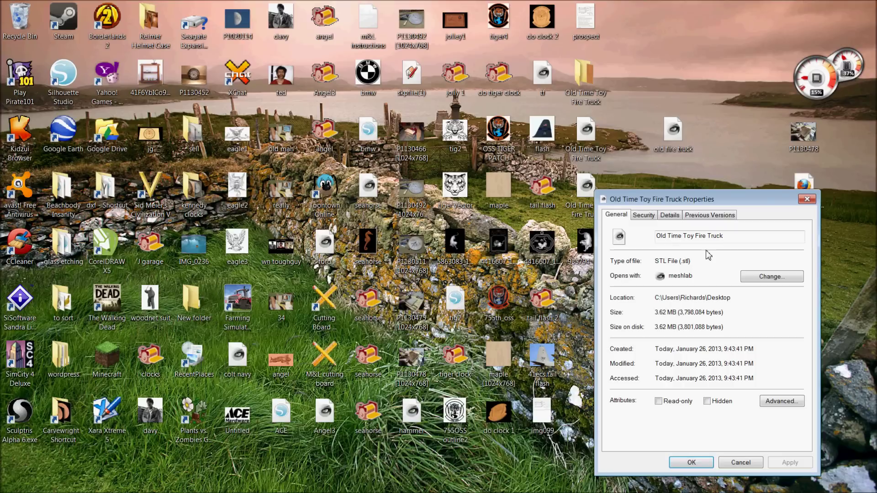
pyautogui.click(807, 200)
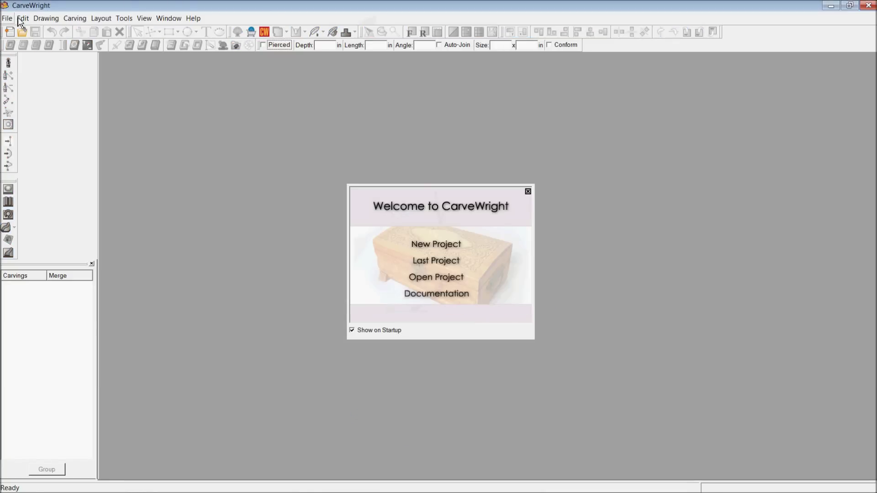
# Step: Import Old Time Toy Fire Truck.stl into CarveWright's STL Import Wizard
pyautogui.click(7, 18)
pyautogui.moveTo(43, 154)
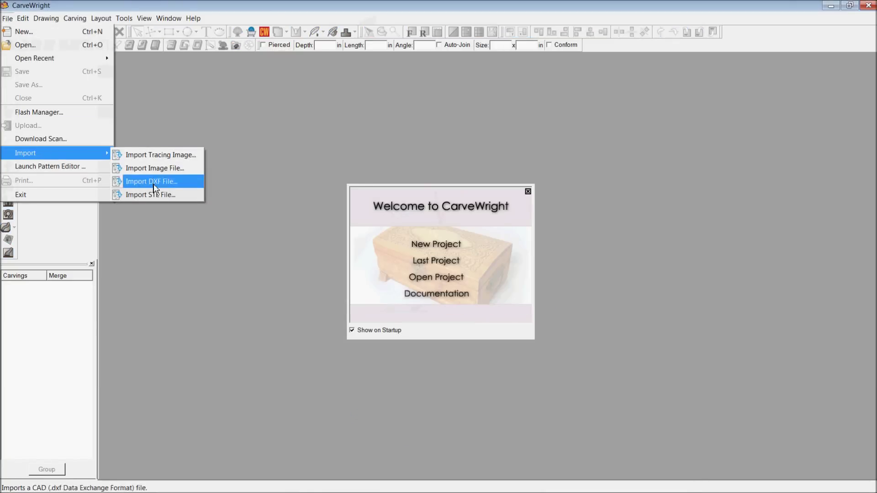
pyautogui.click(156, 197)
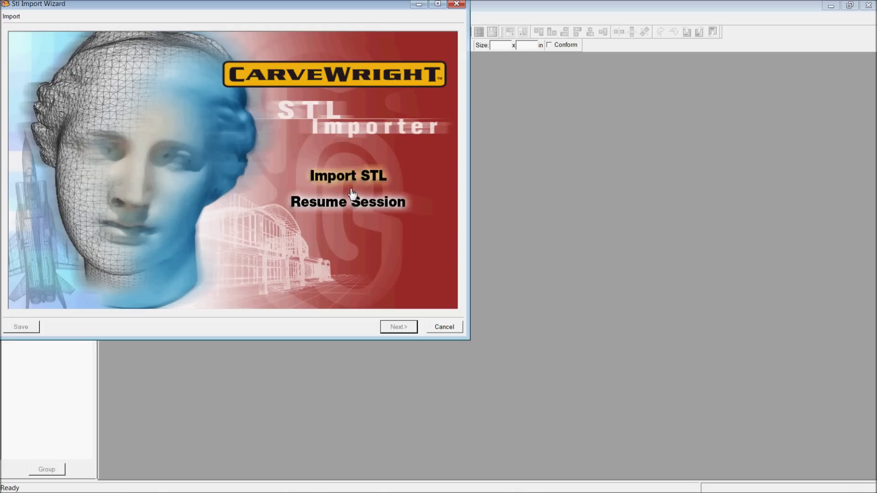
pyautogui.click(351, 178)
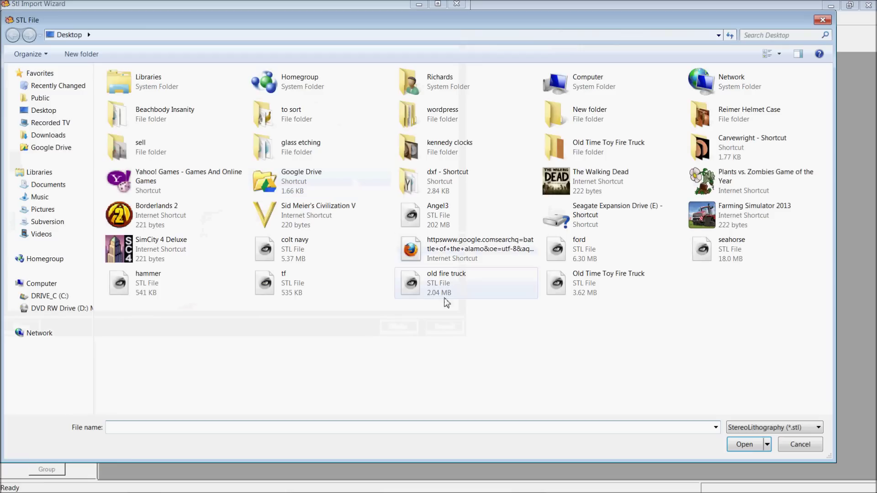
pyautogui.click(578, 292)
pyautogui.click(747, 446)
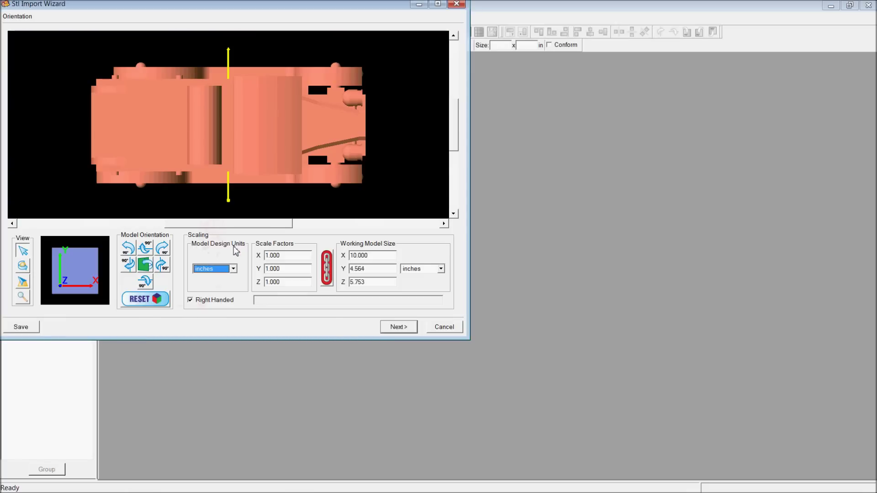
# Step: Rotate the truck 90° to face sideways, resetting the orientation and redoing it
pyautogui.click(143, 250)
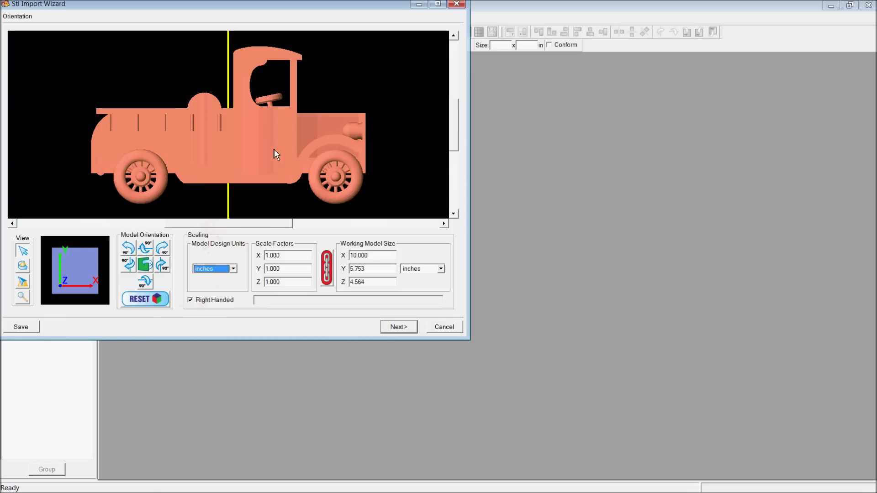
pyautogui.moveTo(274, 149); pyautogui.dragTo(293, 163)
pyautogui.scroll(-2, 291, 163)
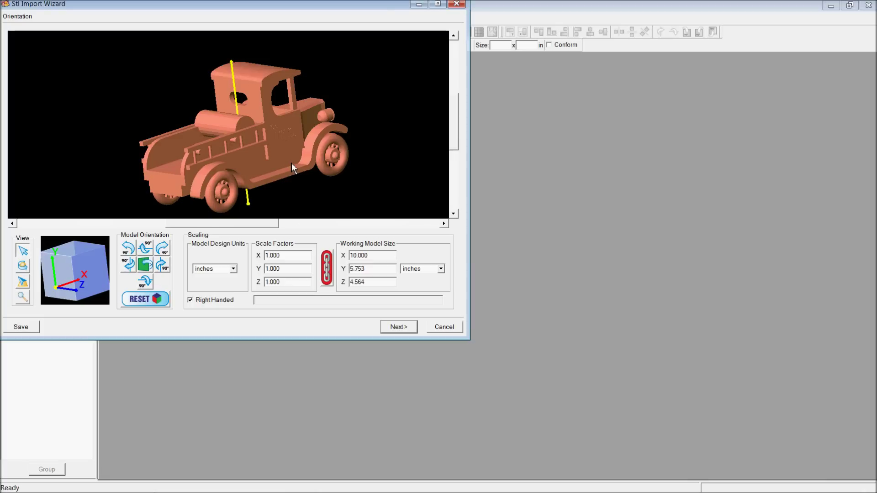
pyautogui.click(147, 297)
pyautogui.click(433, 272)
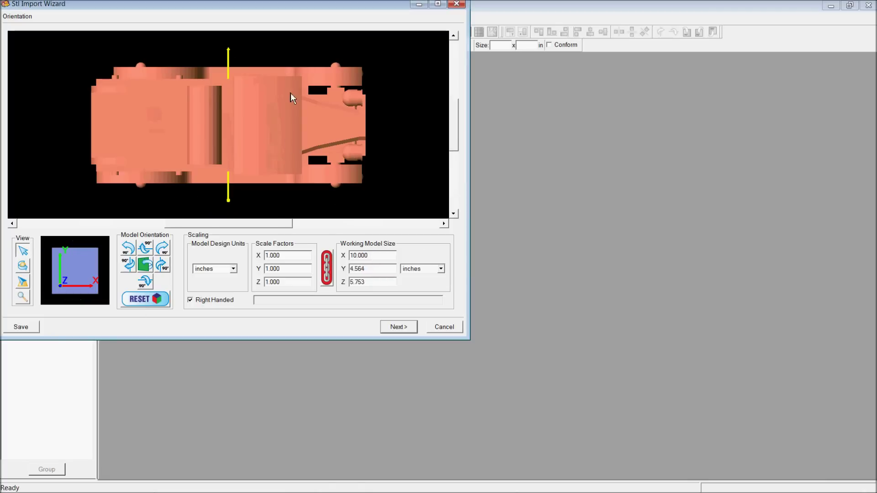
pyautogui.click(146, 250)
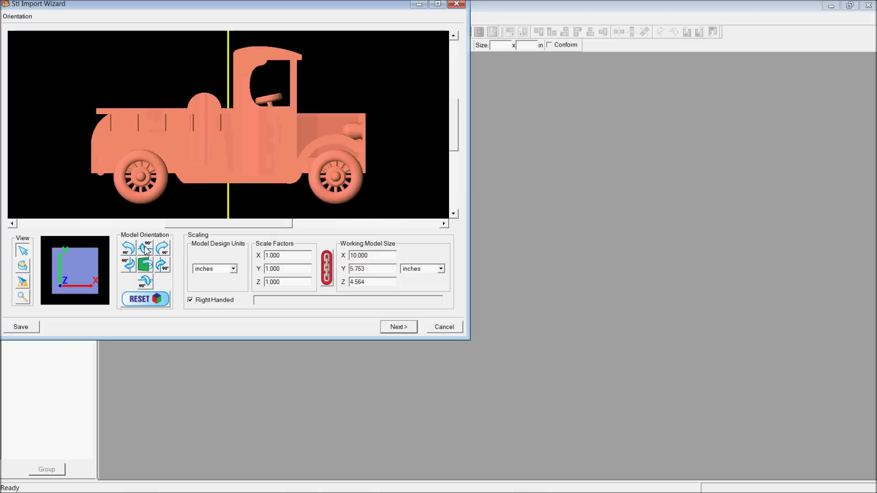
pyautogui.moveTo(217, 158); pyautogui.dragTo(263, 165)
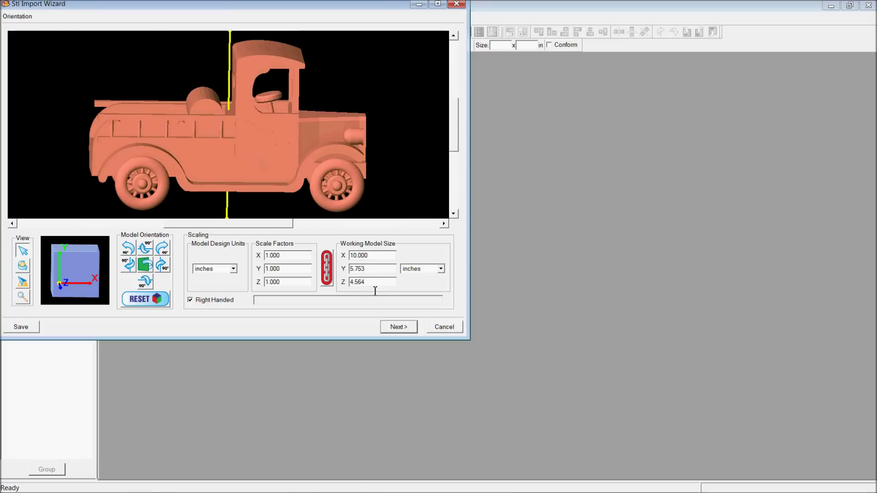
# Step: Set the working model height (Y) to 2 inches, giving 3.476 × 2.000 × 1.587
pyautogui.moveTo(377, 286); pyautogui.dragTo(344, 285)
pyautogui.moveTo(365, 269); pyautogui.dragTo(354, 276)
pyautogui.write('2')
pyautogui.press('Return')
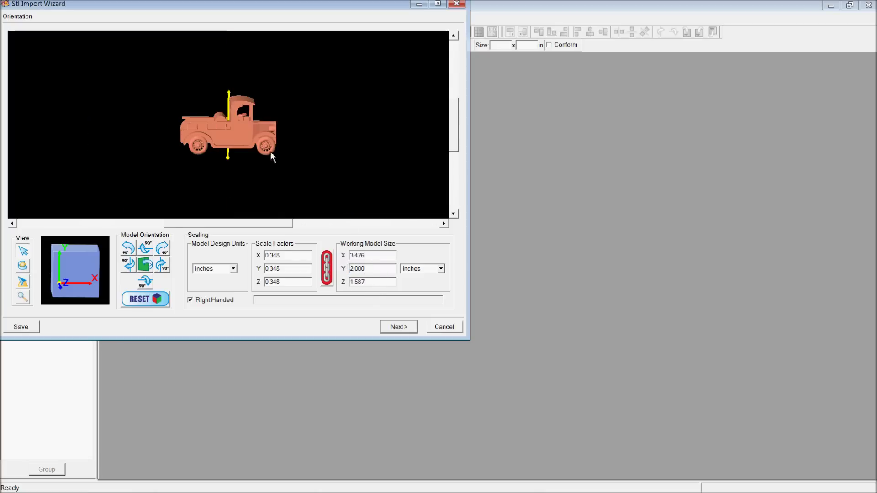
pyautogui.moveTo(256, 133); pyautogui.dragTo(236, 149)
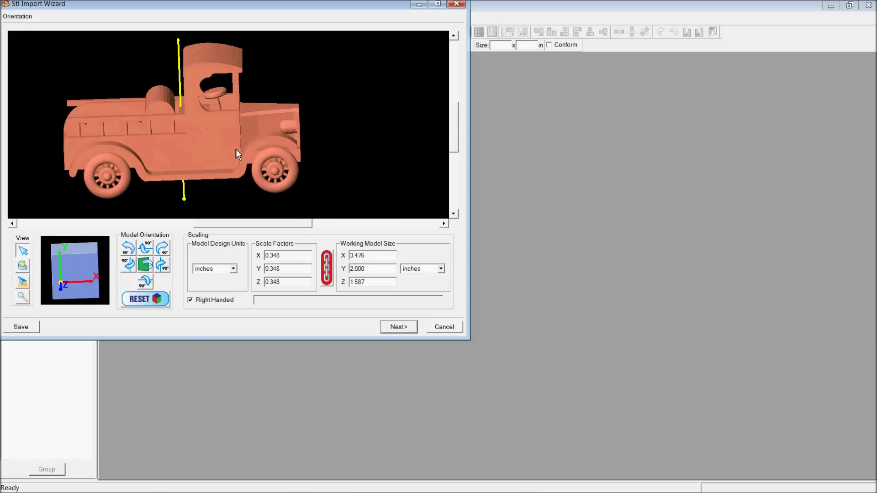
# Step: Advance to the Slicing step and sweep the plane through the truck's depth
pyautogui.click(398, 327)
pyautogui.moveTo(239, 165); pyautogui.dragTo(210, 150)
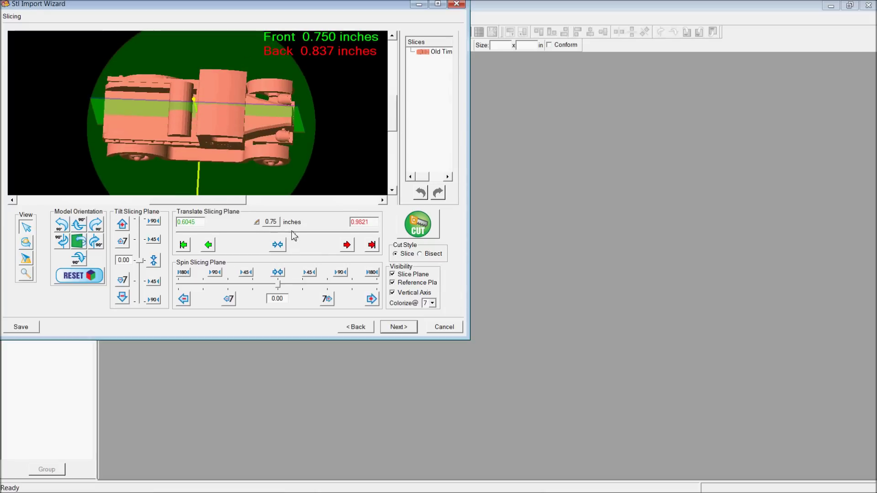
pyautogui.moveTo(256, 236); pyautogui.dragTo(285, 225)
# Step: Set the slicing plane's step increment to 8.00 inches
pyautogui.click(256, 223)
pyautogui.doubleClick(267, 228)
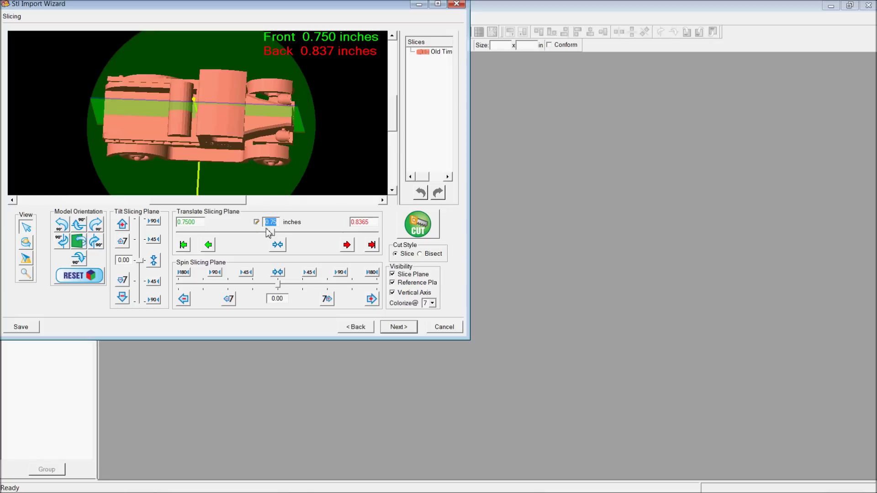
pyautogui.press('Return')
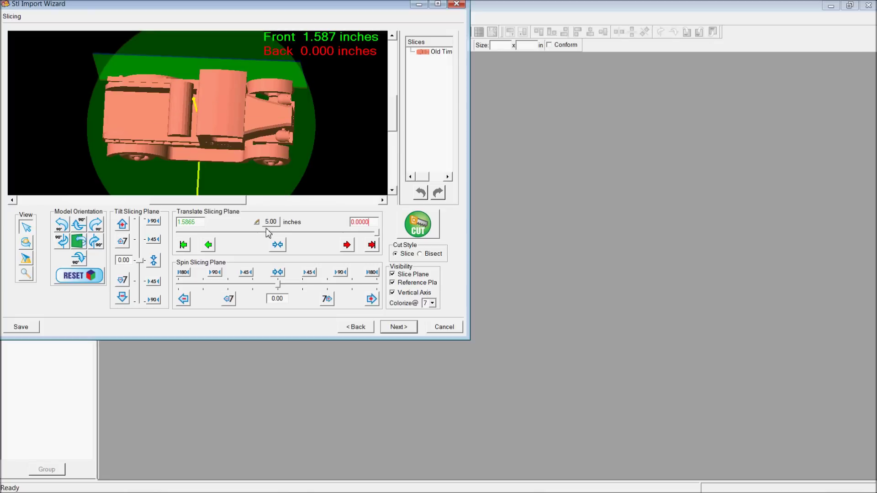
pyautogui.moveTo(237, 151); pyautogui.dragTo(232, 163)
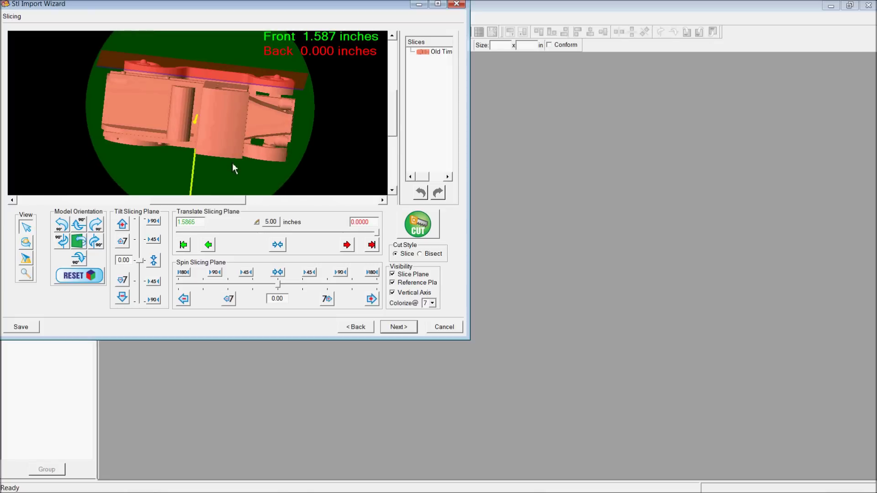
pyautogui.doubleClick(265, 225)
pyautogui.write('8')
pyautogui.press('Tab')
# Step: Return the slicing plane to the back, at Front 1.587 and Back 0.000
pyautogui.moveTo(235, 176)
pyautogui.mouseDown()
pyautogui.moveTo(225, 116)
pyautogui.moveTo(235, 164)
pyautogui.mouseUp()
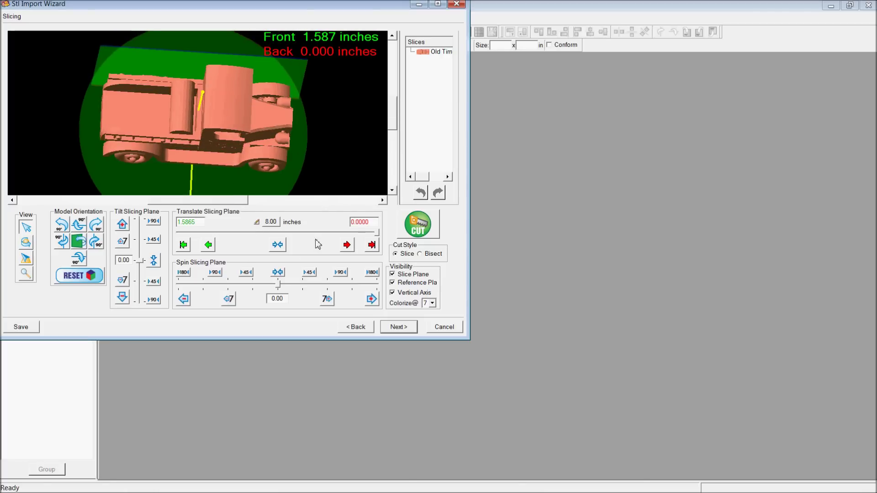
pyautogui.moveTo(376, 236)
pyautogui.mouseDown()
pyautogui.moveTo(245, 236)
pyautogui.moveTo(379, 239)
pyautogui.mouseUp()
pyautogui.moveTo(192, 137); pyautogui.dragTo(190, 173)
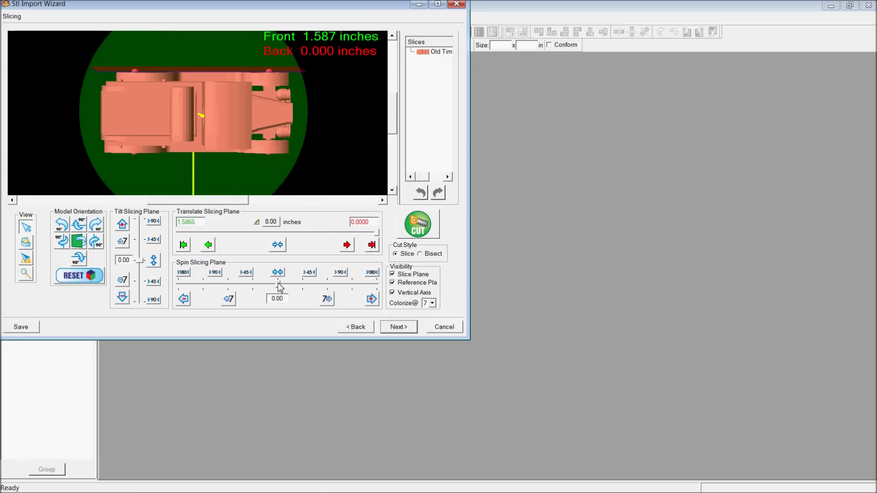
# Step: Try spinning the slicing plane between 24° and 15°, moving it to Front 1.910 inches
pyautogui.moveTo(233, 192); pyautogui.dragTo(230, 166)
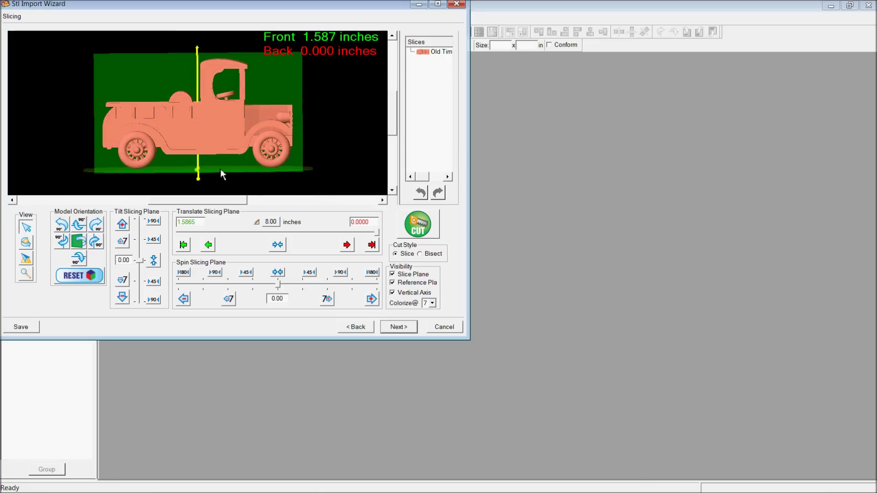
pyautogui.moveTo(214, 154); pyautogui.dragTo(188, 113)
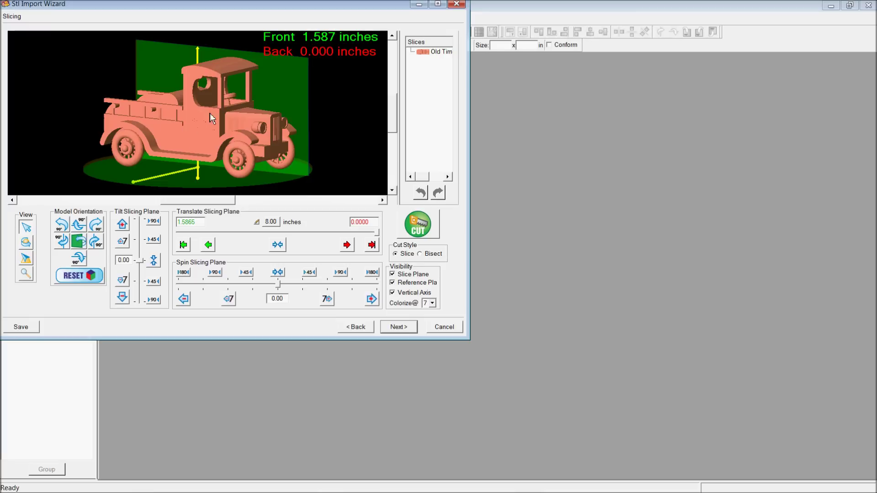
pyautogui.moveTo(212, 109); pyautogui.dragTo(247, 182)
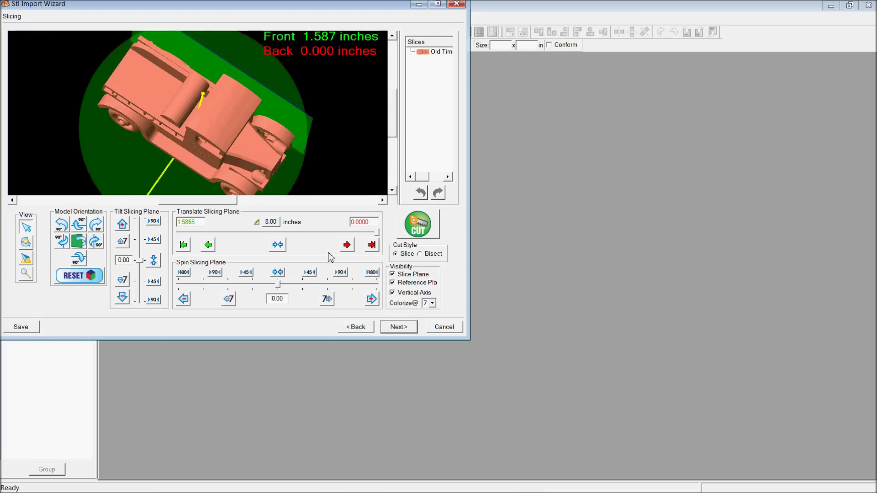
pyautogui.moveTo(278, 285); pyautogui.dragTo(290, 288)
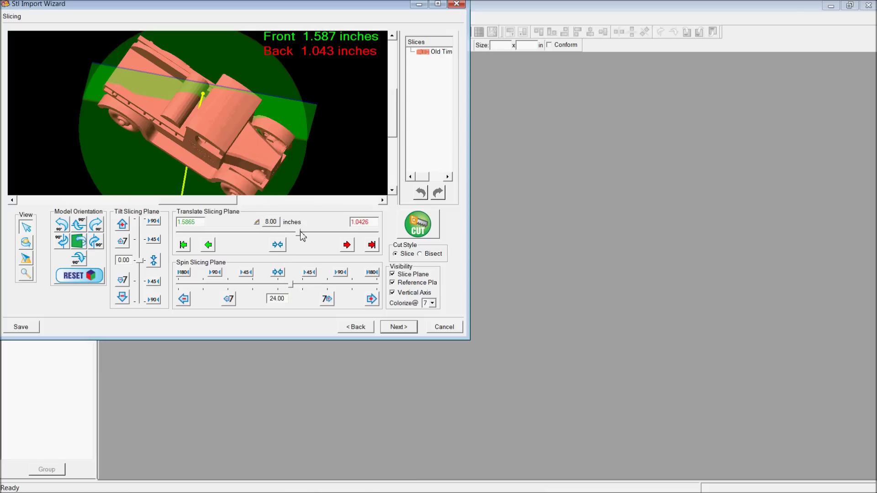
pyautogui.moveTo(301, 235); pyautogui.dragTo(355, 234)
pyautogui.moveTo(292, 291); pyautogui.dragTo(289, 291)
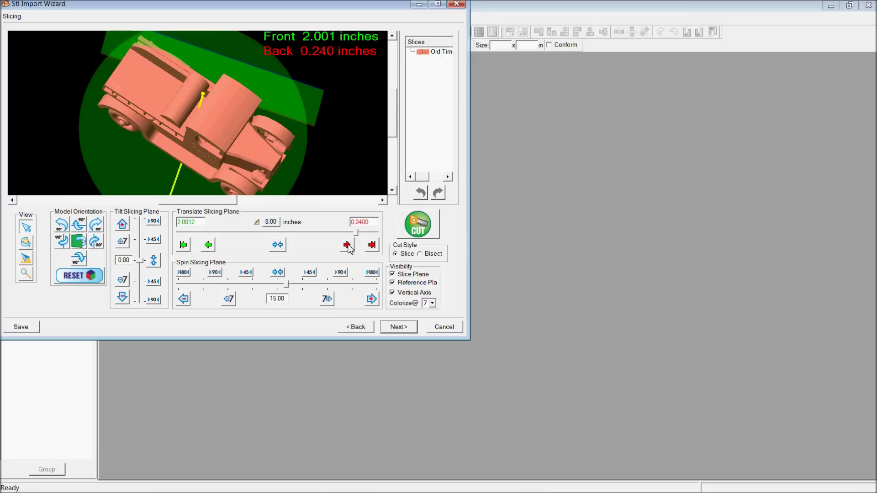
pyautogui.moveTo(356, 234); pyautogui.dragTo(349, 235)
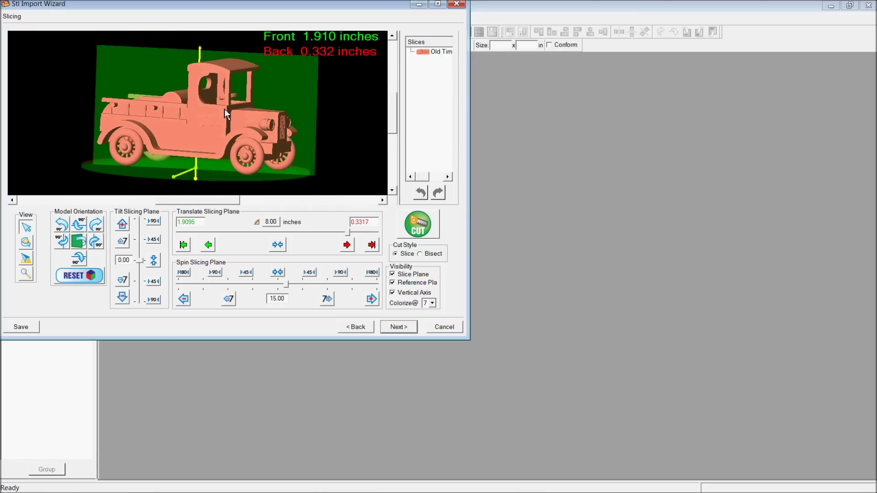
# Step: Try tilting the slicing plane between -9° and 6° while viewing the truck's front
pyautogui.moveTo(224, 108); pyautogui.dragTo(188, 138)
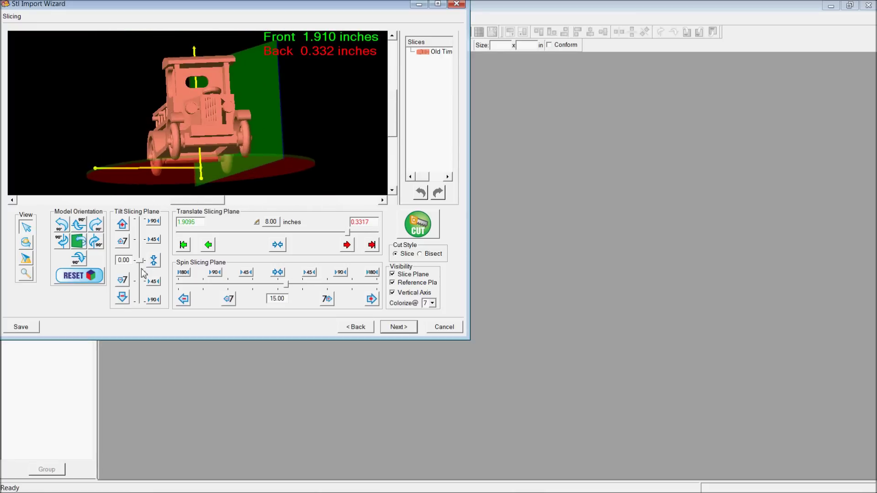
pyautogui.moveTo(140, 262); pyautogui.dragTo(142, 270)
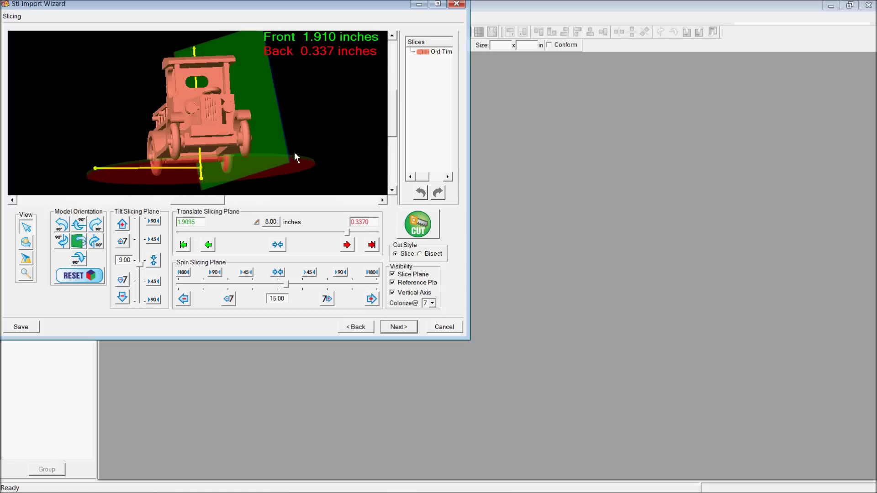
pyautogui.moveTo(294, 152); pyautogui.dragTo(282, 161)
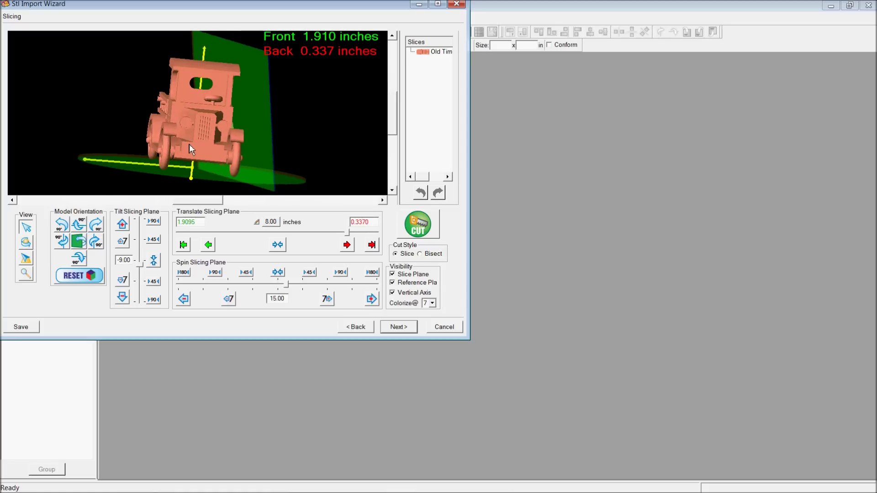
pyautogui.moveTo(140, 268); pyautogui.dragTo(141, 259)
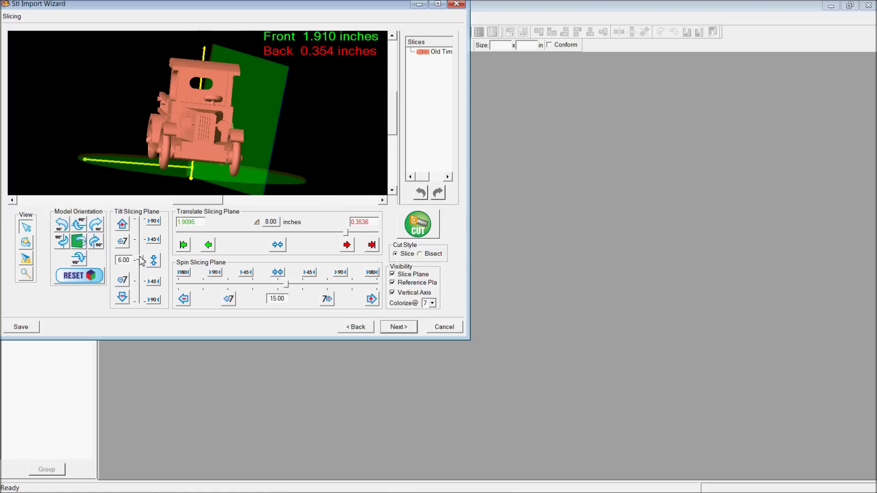
pyautogui.moveTo(182, 176); pyautogui.dragTo(201, 126)
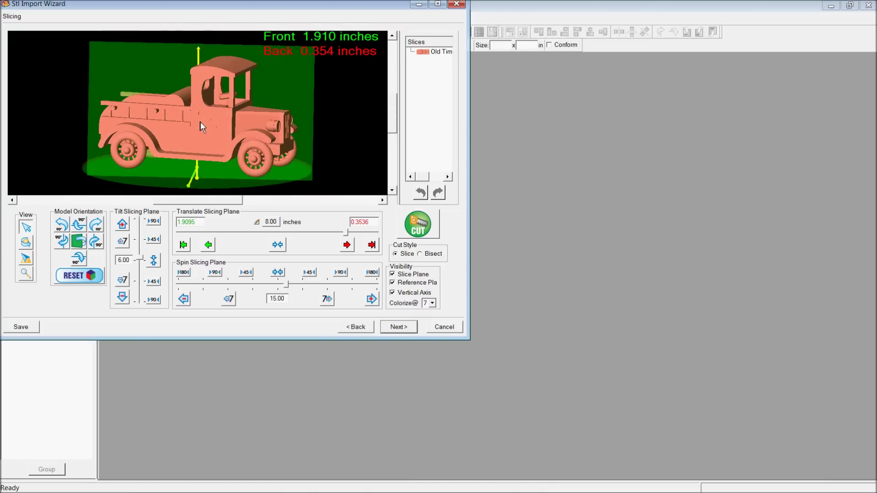
pyautogui.moveTo(201, 118)
pyautogui.mouseDown()
pyautogui.moveTo(202, 127)
pyautogui.moveTo(202, 117)
pyautogui.moveTo(201, 124)
pyautogui.moveTo(109, 113)
pyautogui.moveTo(216, 129)
pyautogui.moveTo(208, 120)
pyautogui.mouseUp()
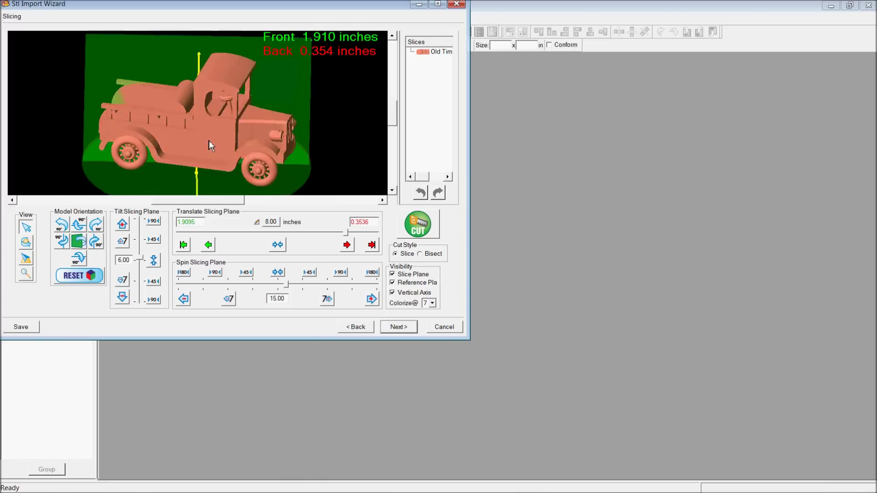
# Step: Set spin 20° and tilt 9°, placing the plane at Front 2.244, Back 0.241
pyautogui.moveTo(209, 141); pyautogui.dragTo(218, 179)
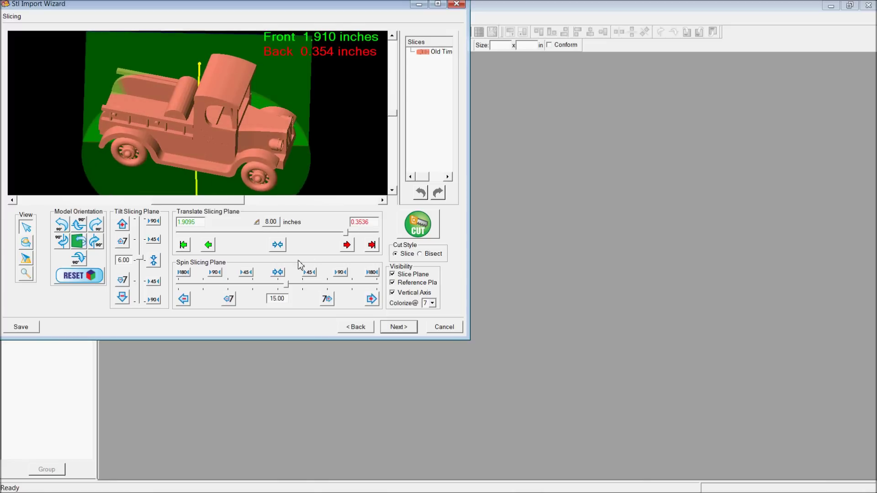
pyautogui.moveTo(288, 286); pyautogui.dragTo(290, 286)
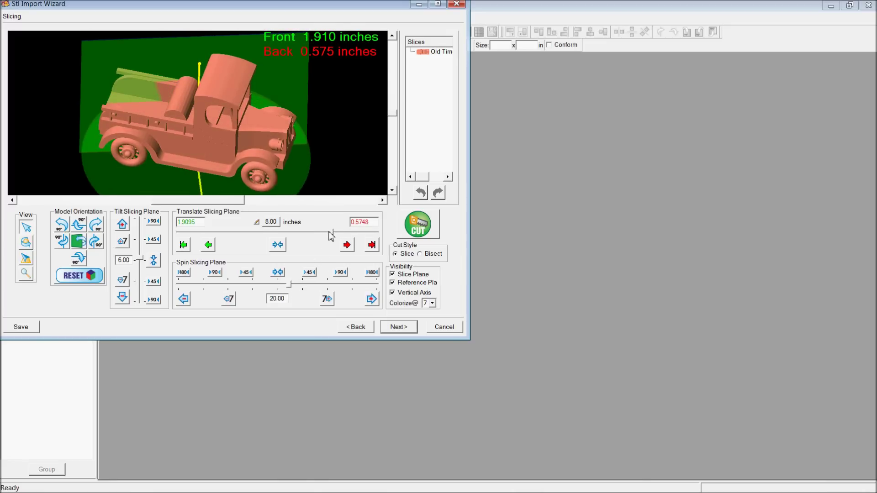
pyautogui.moveTo(332, 236); pyautogui.dragTo(338, 235)
pyautogui.moveTo(151, 188); pyautogui.dragTo(147, 164)
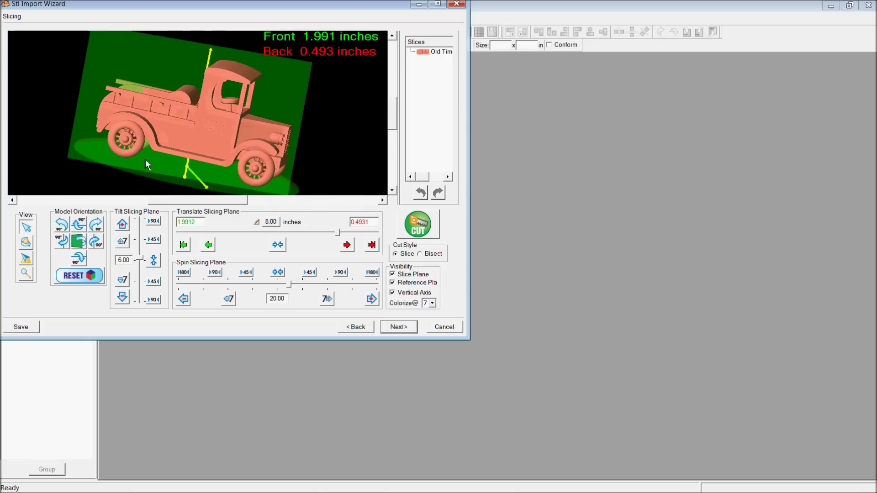
pyautogui.moveTo(139, 259); pyautogui.dragTo(139, 257)
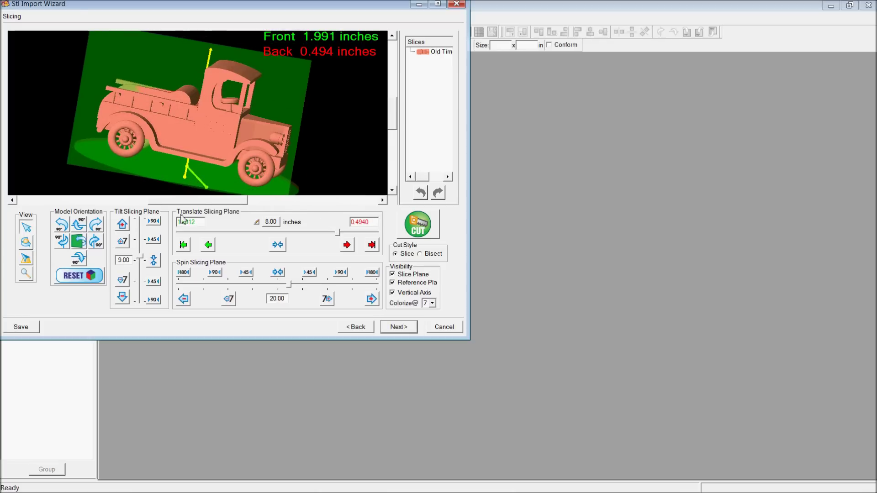
pyautogui.moveTo(201, 182); pyautogui.dragTo(173, 91)
pyautogui.moveTo(338, 233); pyautogui.dragTo(357, 232)
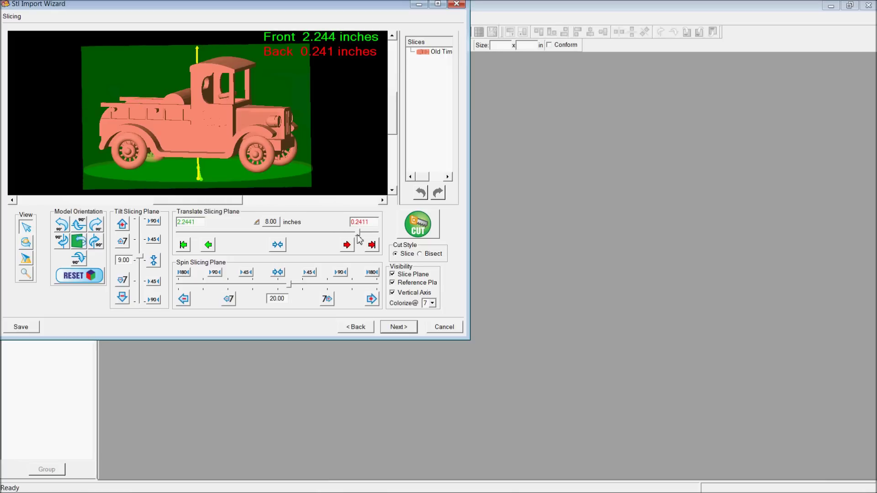
# Step: Nudge the slicing plane back, cut the truck into Slice1 and Working, and go to Confirm
pyautogui.click(398, 327)
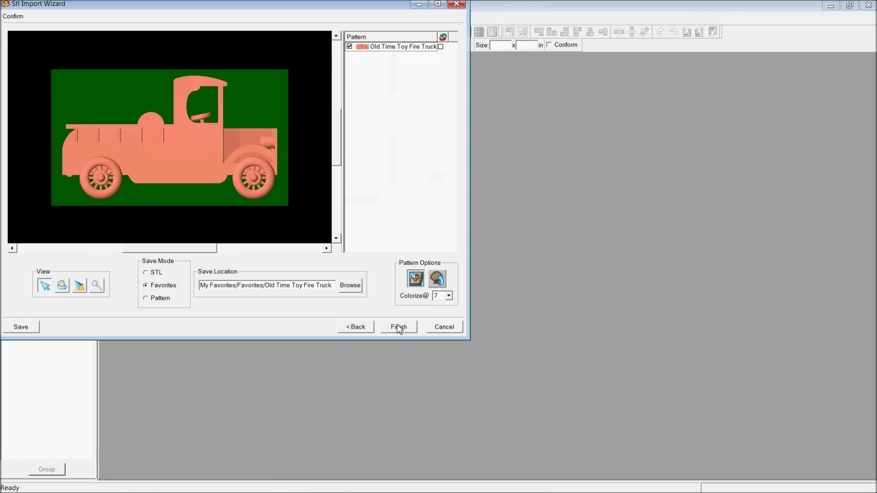
pyautogui.click(349, 328)
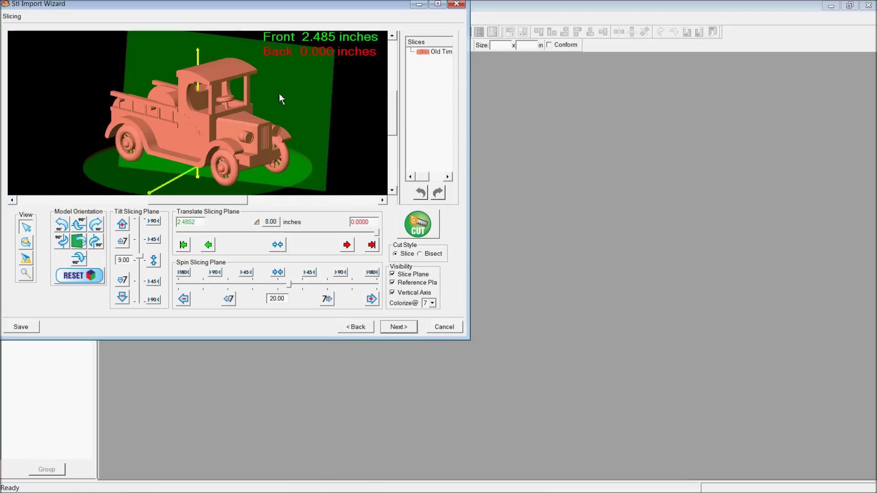
pyautogui.click(375, 234)
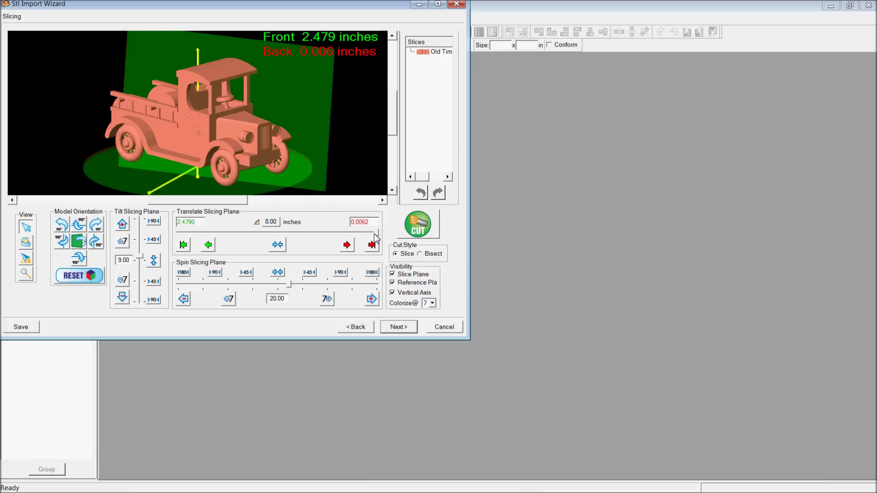
pyautogui.moveTo(374, 235); pyautogui.dragTo(377, 238)
pyautogui.click(376, 236)
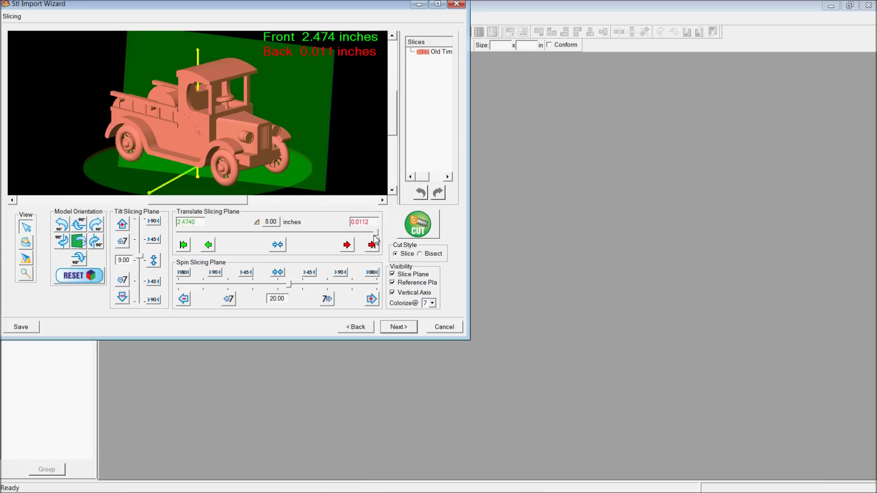
pyautogui.click(418, 225)
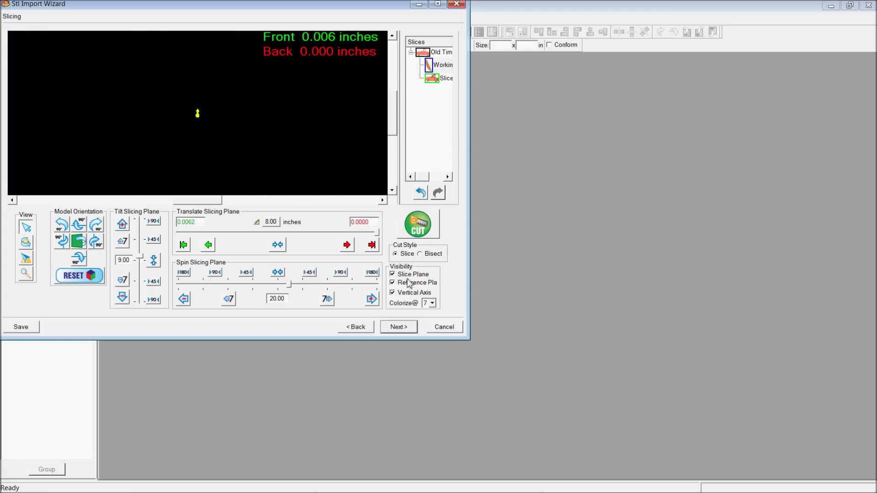
pyautogui.click(399, 327)
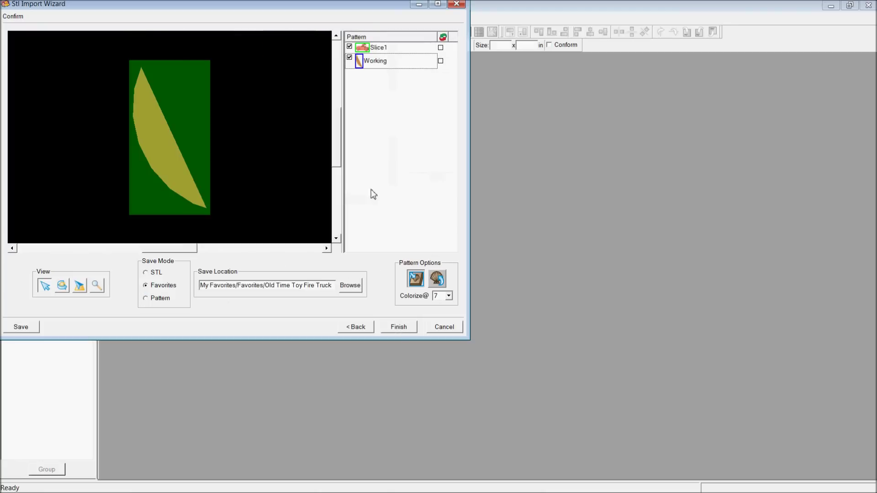
# Step: Preview Slice1, choose Favorites as the save mode, and finish creating the patterns
pyautogui.click(365, 48)
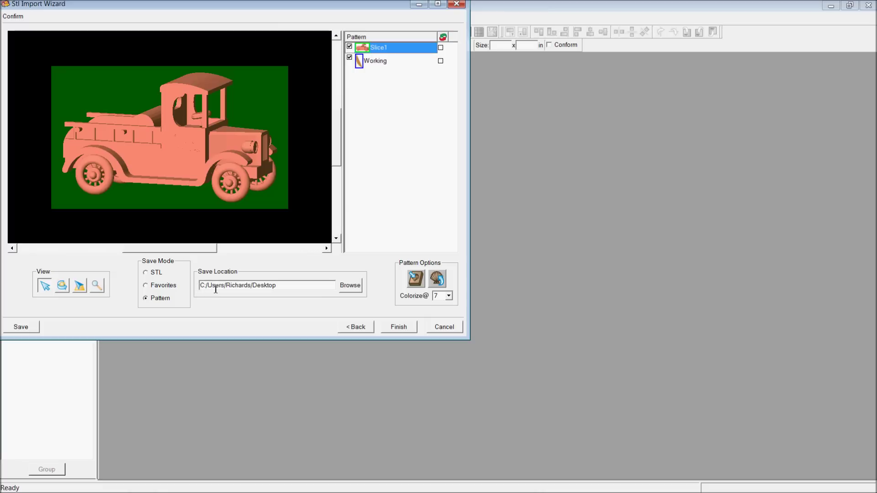
pyautogui.click(149, 286)
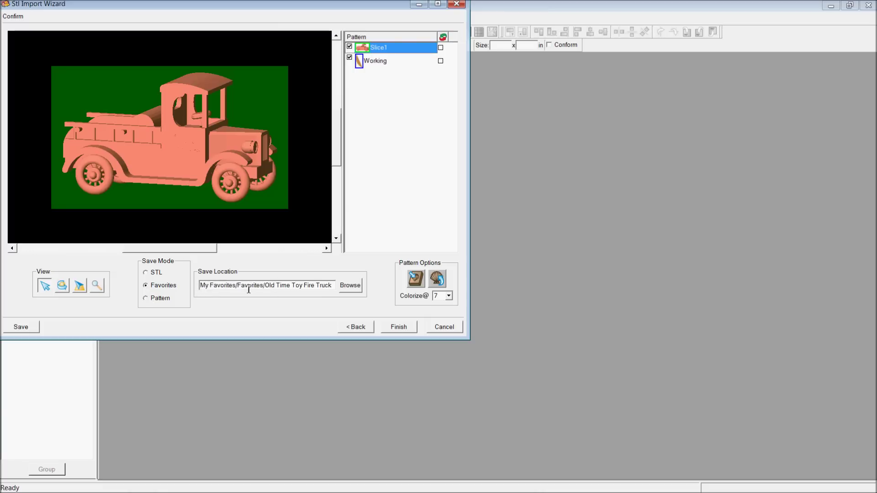
pyautogui.click(398, 327)
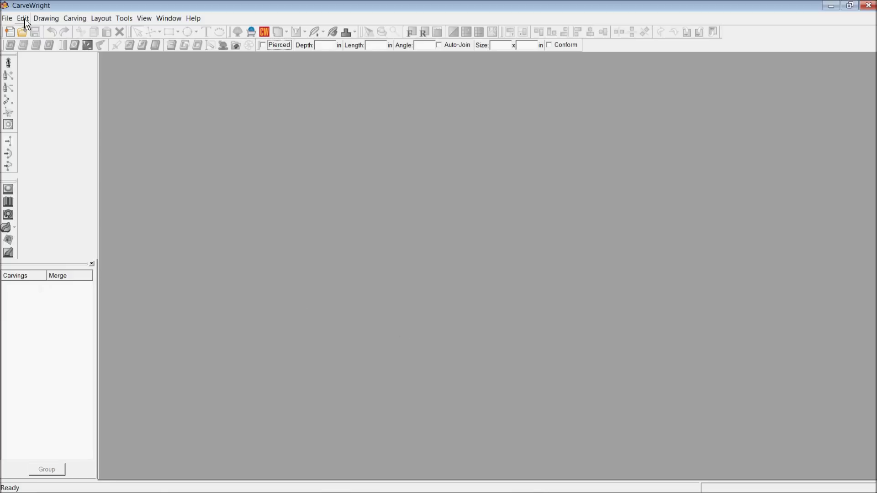
# Step: Start a new project with a 30 by 12 inch board
pyautogui.click(15, 19)
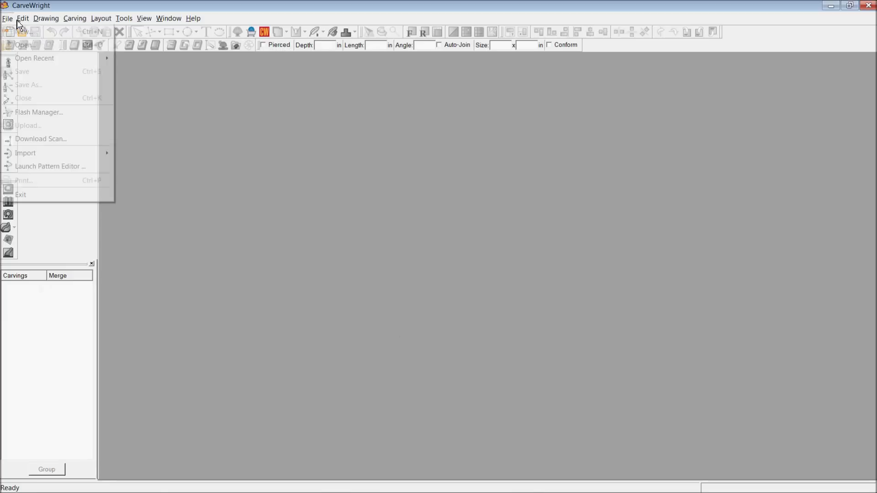
pyautogui.click(20, 31)
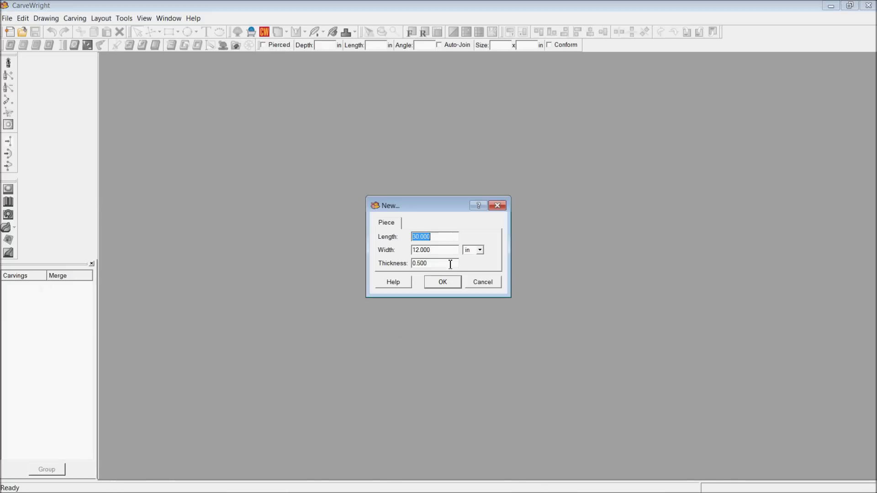
pyautogui.click(445, 282)
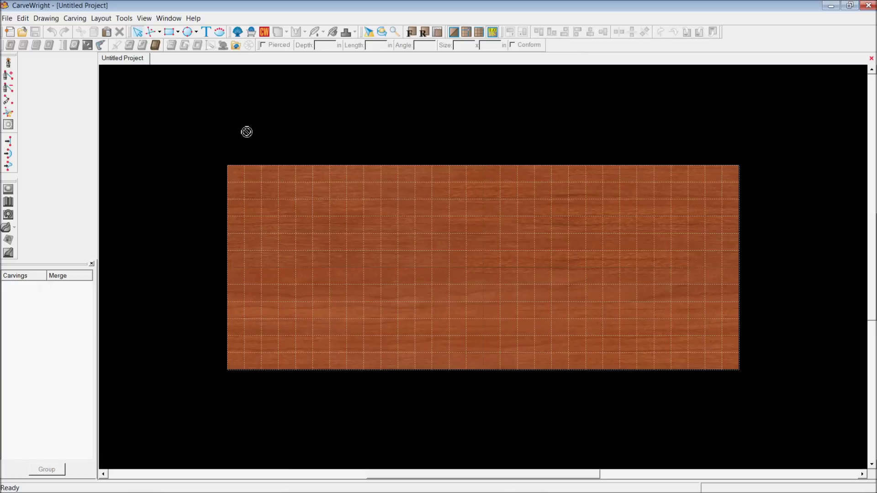
# Step: Set the board thickness to 0.75 inches in Board Settings
pyautogui.click(24, 19)
pyautogui.click(60, 140)
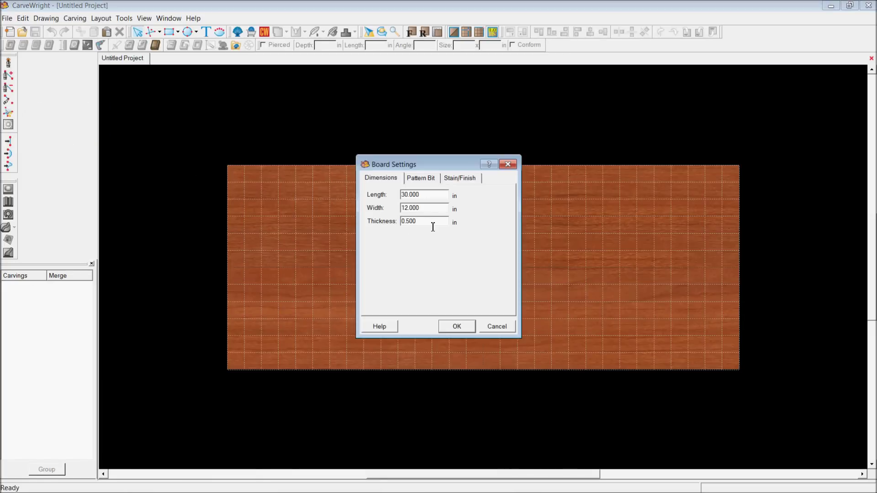
pyautogui.moveTo(432, 224); pyautogui.dragTo(388, 228)
pyautogui.write('.75')
pyautogui.press('Return')
# Step: Turn off View Grid in the snap settings and tilt the board into perspective
pyautogui.click(101, 19)
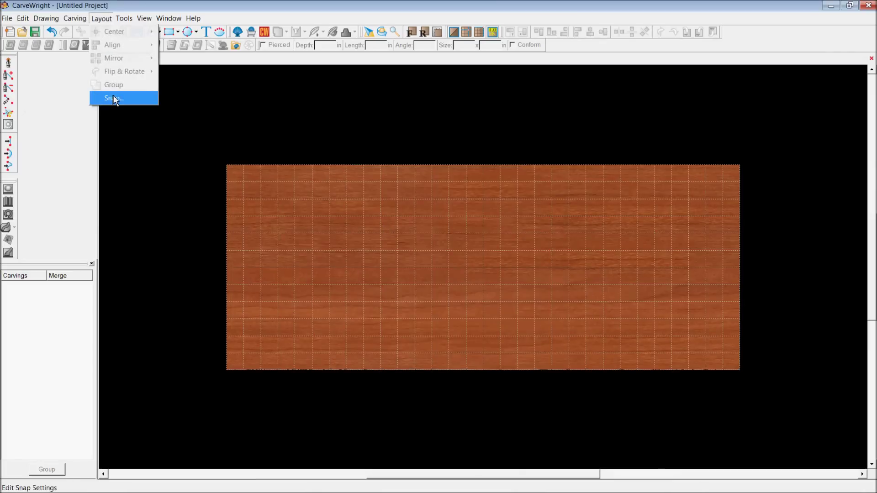
pyautogui.click(114, 99)
pyautogui.click(338, 270)
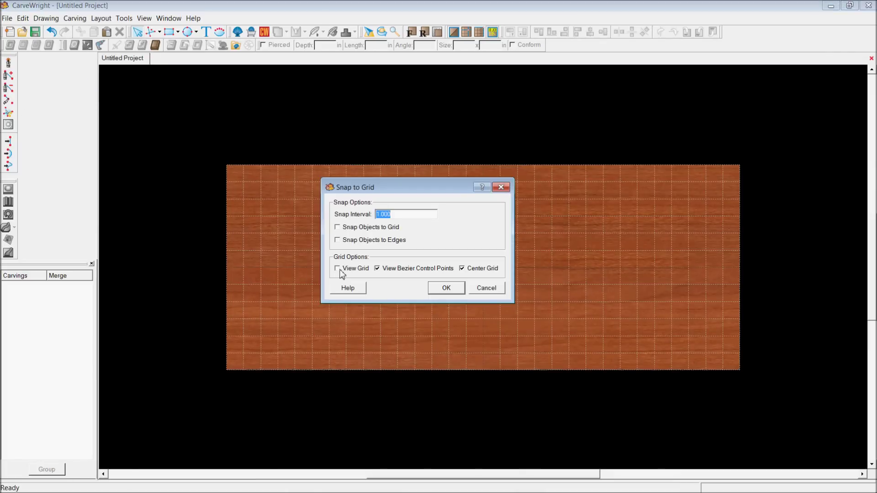
pyautogui.click(445, 289)
pyautogui.moveTo(442, 286); pyautogui.dragTo(399, 239, button='right')
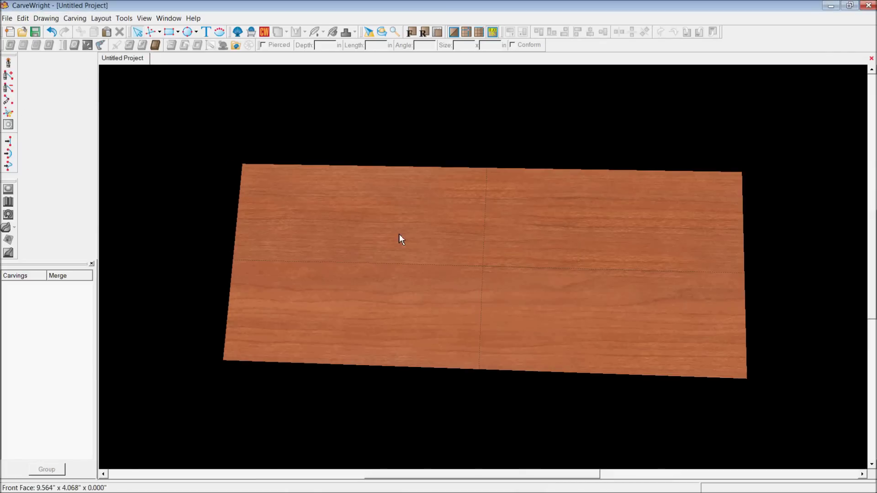
# Step: Draw a border rectangle about 22.242 × 9.344 inches with a 0.5-inch groove depth
pyautogui.click(170, 32)
pyautogui.moveTo(311, 181); pyautogui.dragTo(696, 357)
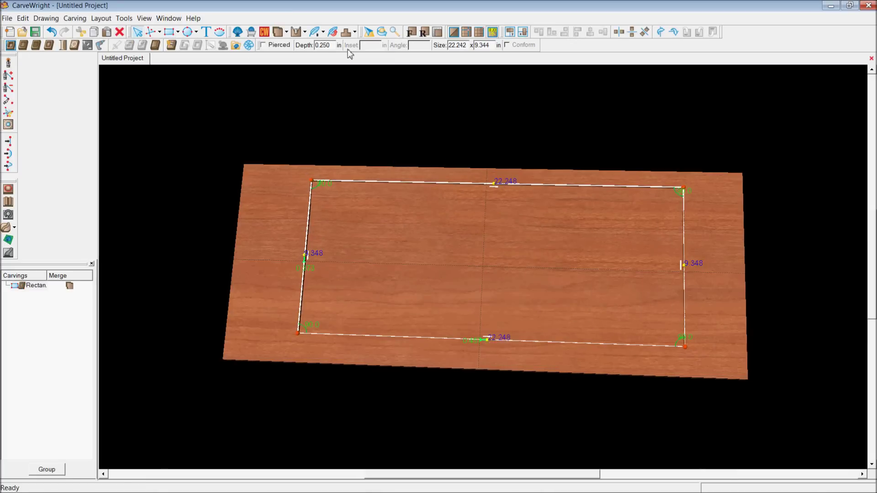
pyautogui.doubleClick(323, 46)
pyautogui.write('.5')
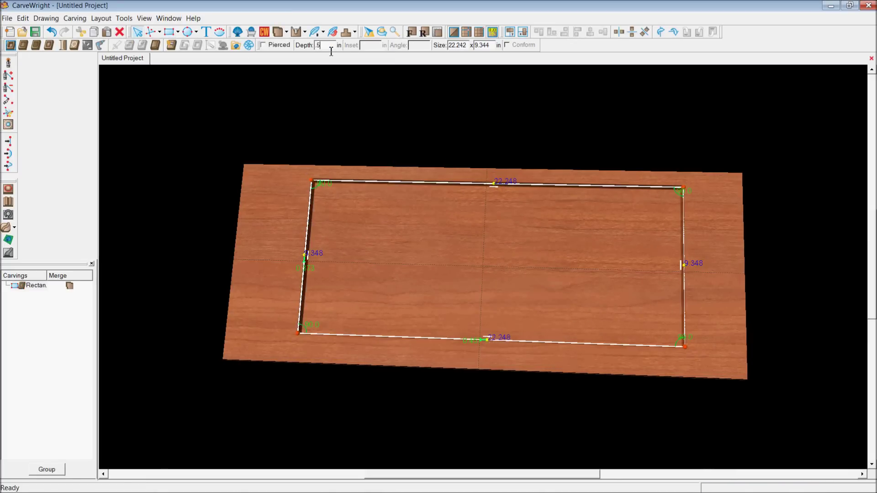
pyautogui.click(306, 213)
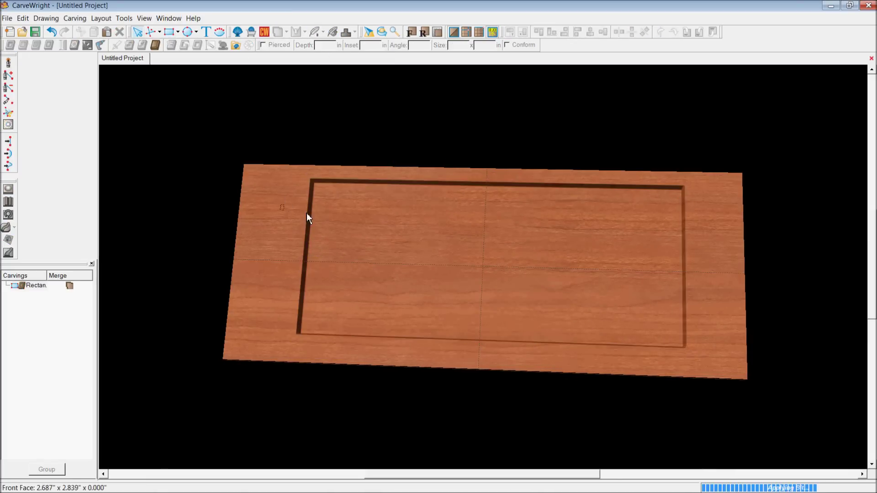
pyautogui.click(238, 32)
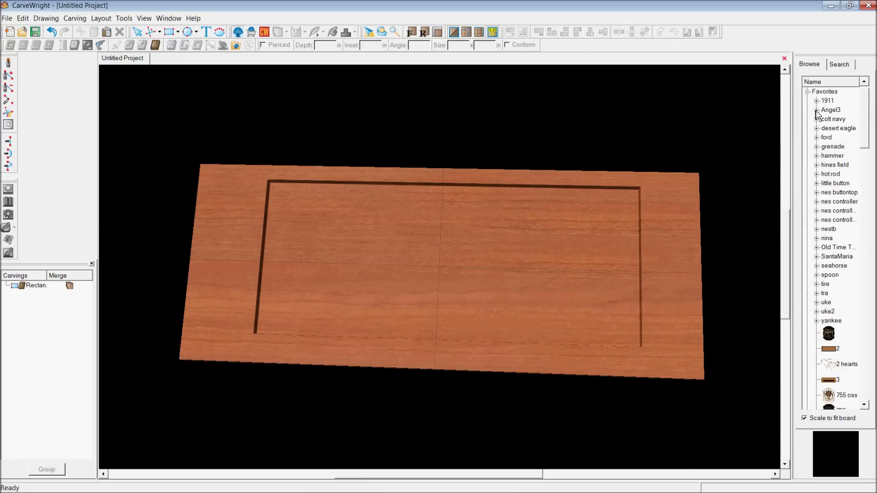
# Step: Place the fire truck pattern's slice on the board with a carving depth of 0.5 inch
pyautogui.click(820, 247)
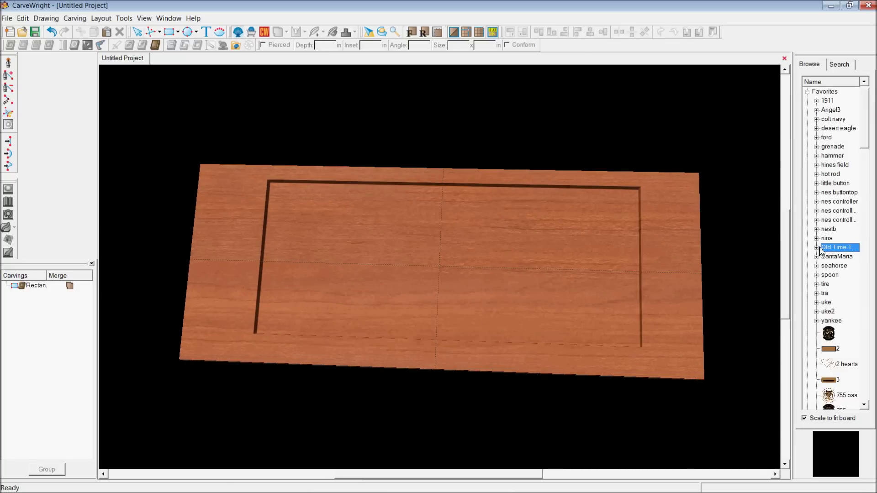
pyautogui.click(816, 247)
pyautogui.moveTo(838, 260); pyautogui.dragTo(402, 261)
pyautogui.doubleClick(329, 47)
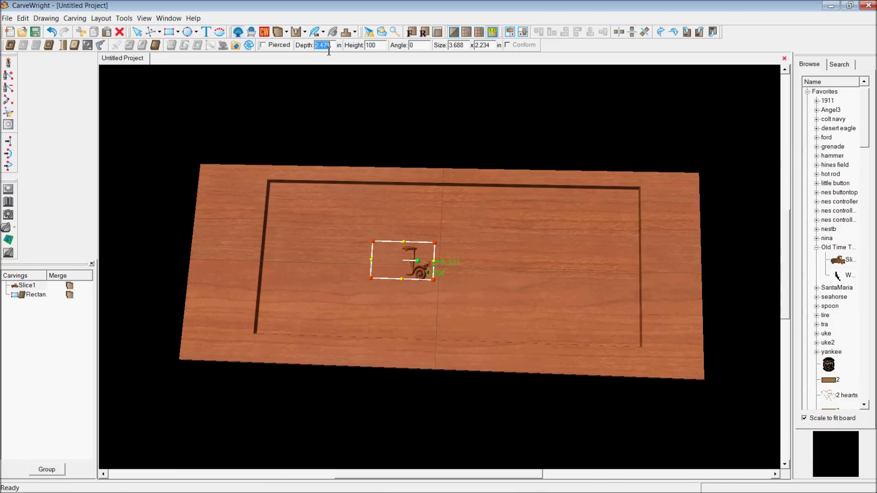
pyautogui.press('BackSpace')
pyautogui.write('.5')
pyautogui.press('Return')
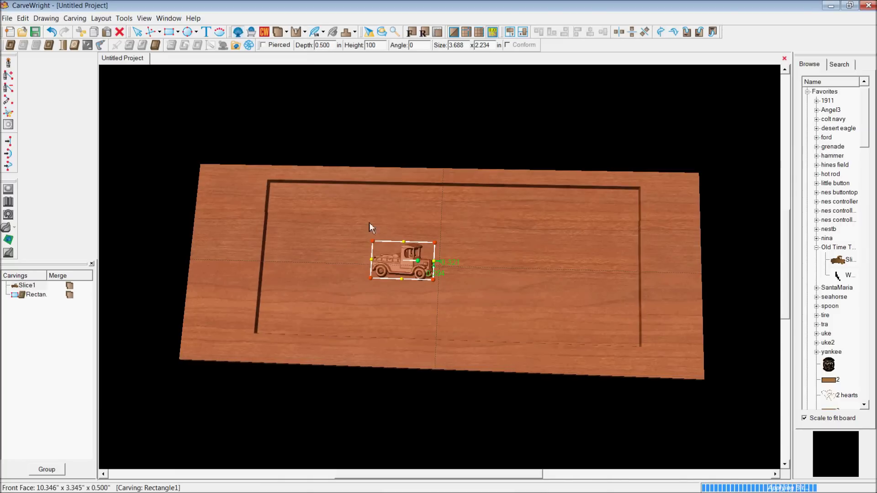
# Step: Set the truck's bit optimization to Best, centre it on the board, and start enlarging it
pyautogui.rightClick(412, 274)
pyautogui.moveTo(457, 113)
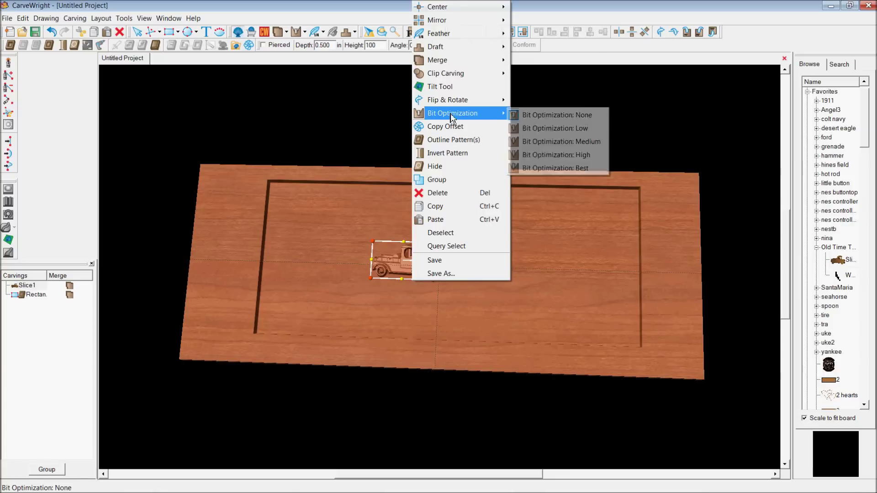
pyautogui.click(530, 166)
pyautogui.rightClick(439, 247)
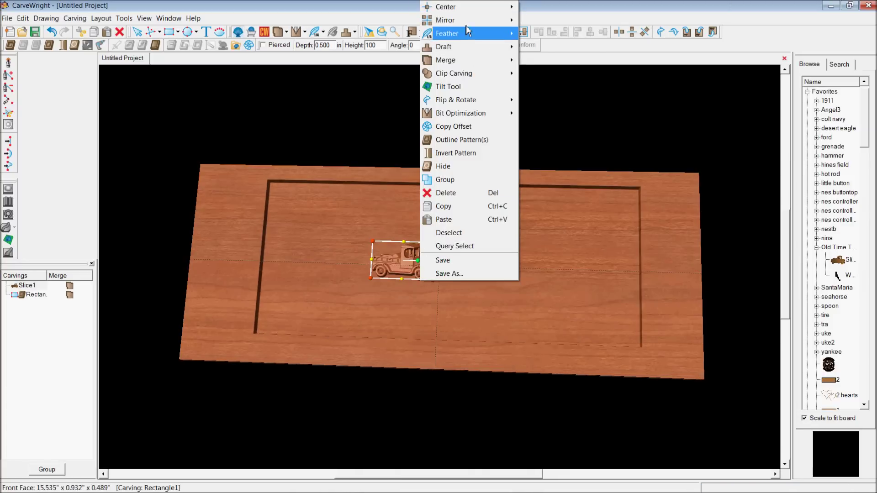
pyautogui.moveTo(475, 8)
pyautogui.click(541, 39)
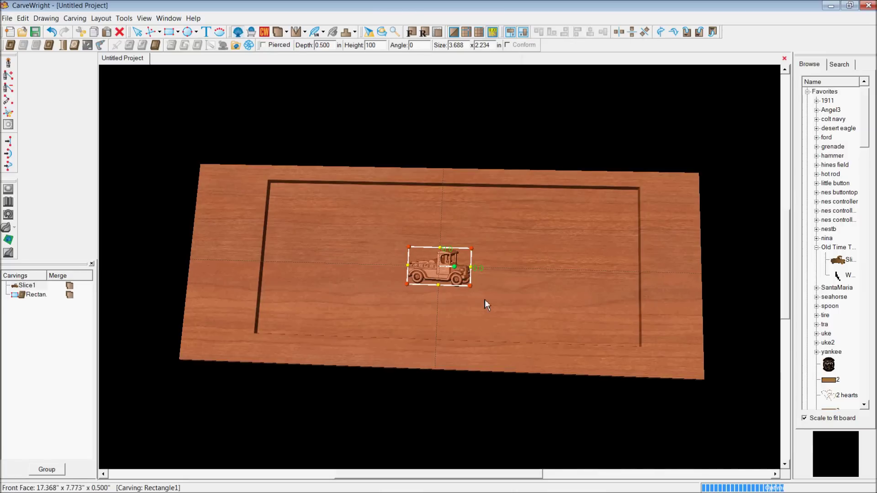
pyautogui.moveTo(509, 323); pyautogui.dragTo(643, 358)
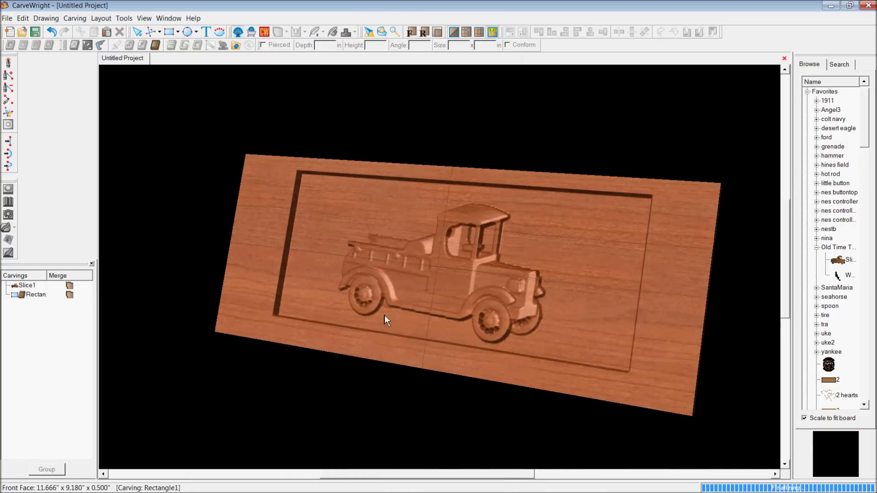
# Step: Zoom and orbit the 3D view to inspect the enlarged fire truck relief inside the groove border
pyautogui.scroll(5, 437, 300)
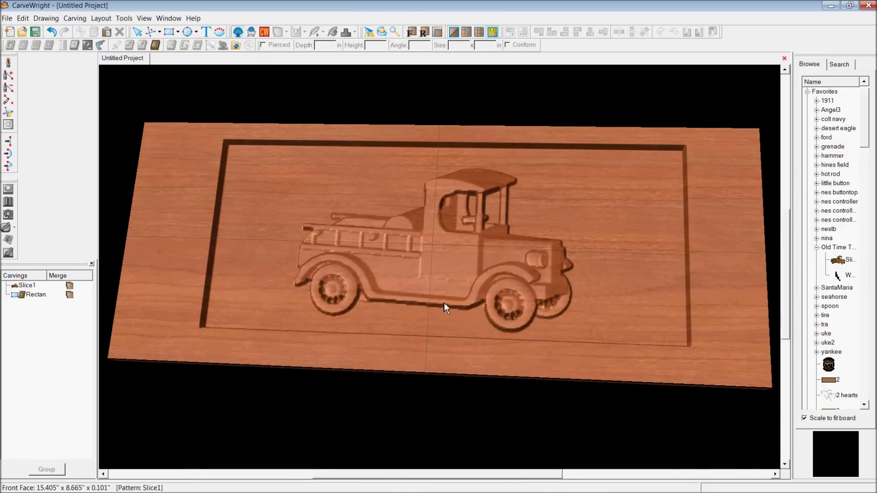
pyautogui.scroll(-4, 426, 273)
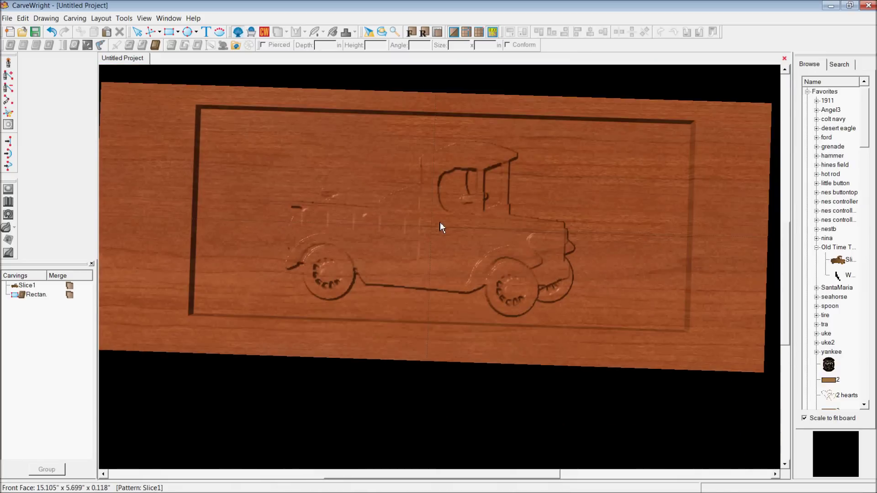
pyautogui.moveTo(441, 223)
pyautogui.mouseDown(button='middle')
pyautogui.moveTo(435, 196)
pyautogui.moveTo(408, 215)
pyautogui.mouseUp(button='middle')
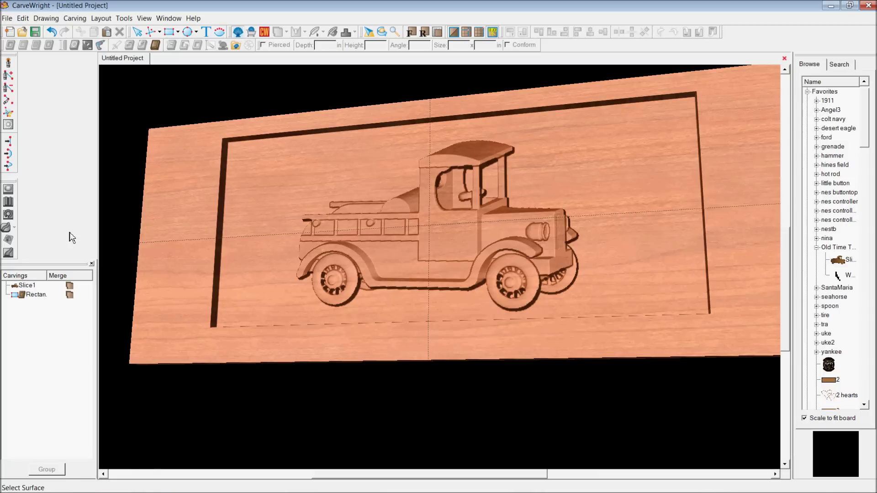
pyautogui.moveTo(414, 489)
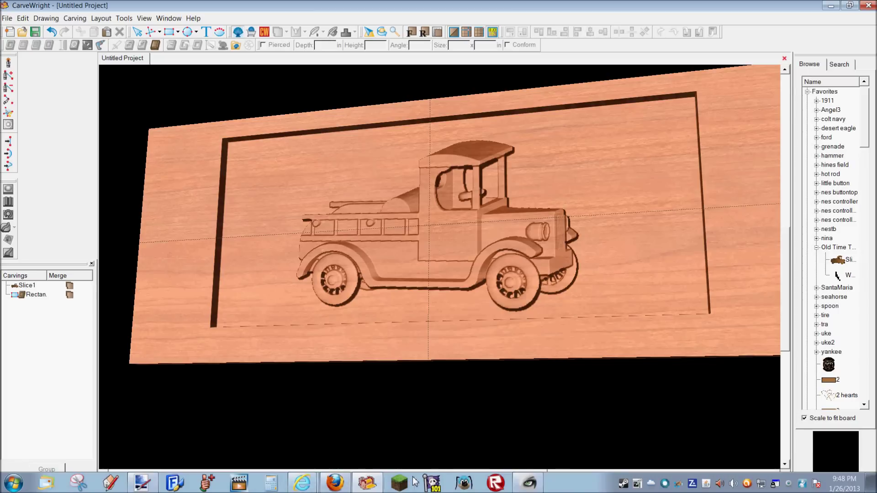